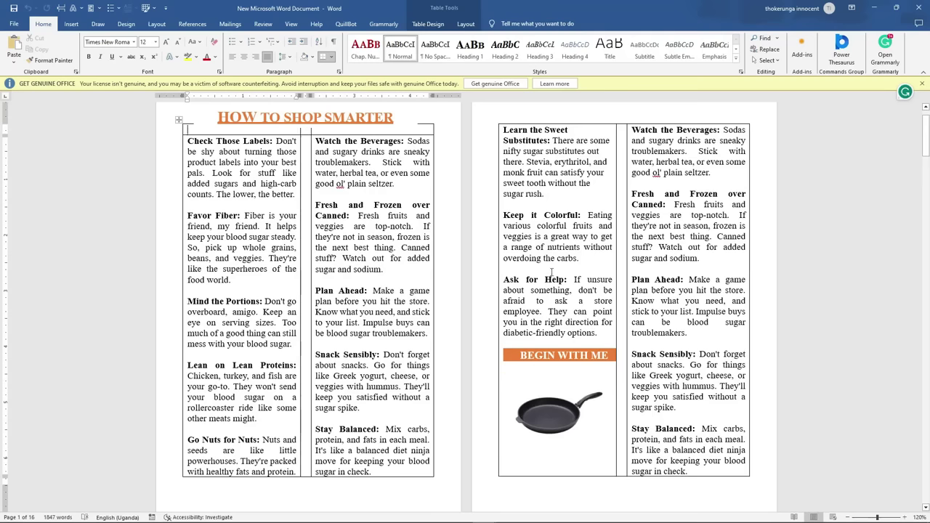
# - Dismiss the GET GENUINE OFFICE warning and minimise the brochure document
pyautogui.click(921, 85)
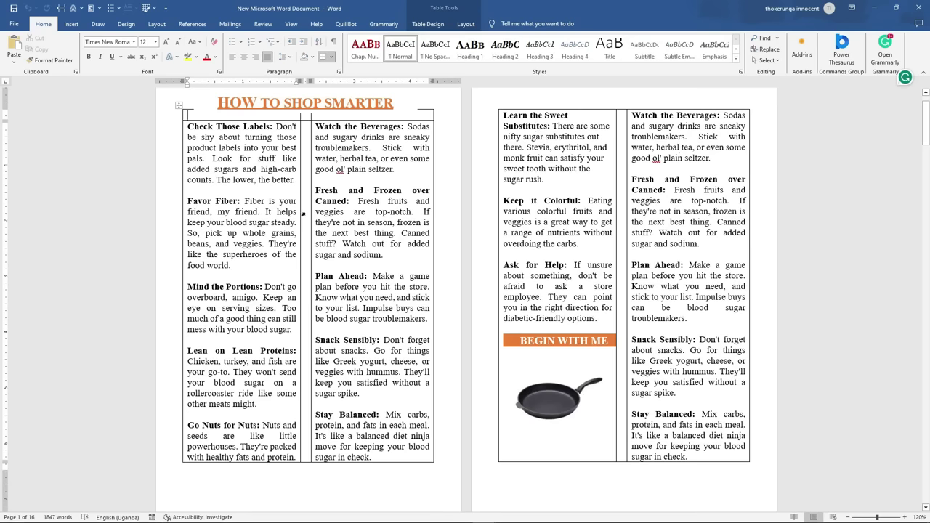
pyautogui.click(873, 8)
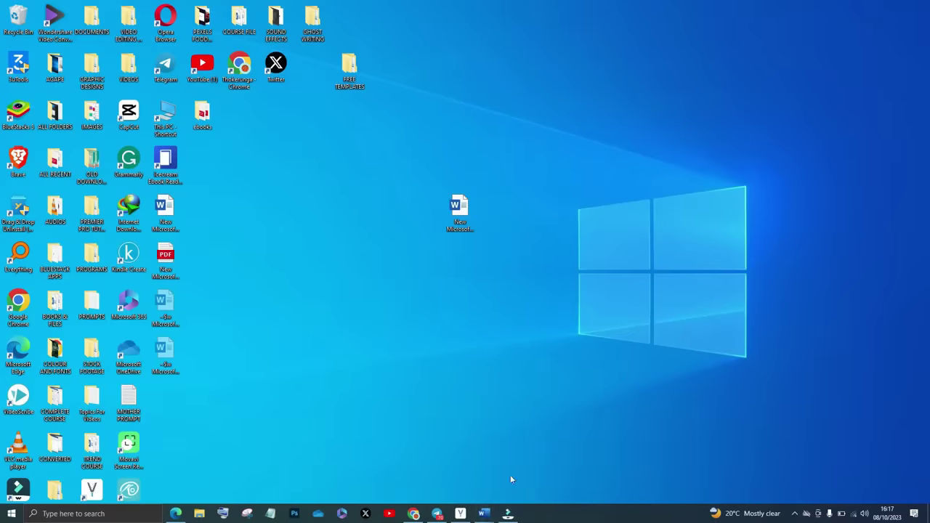
# - Restore the Document (2) brochure window from the Word taskbar icon
pyautogui.moveTo(483, 512)
pyautogui.click(431, 476)
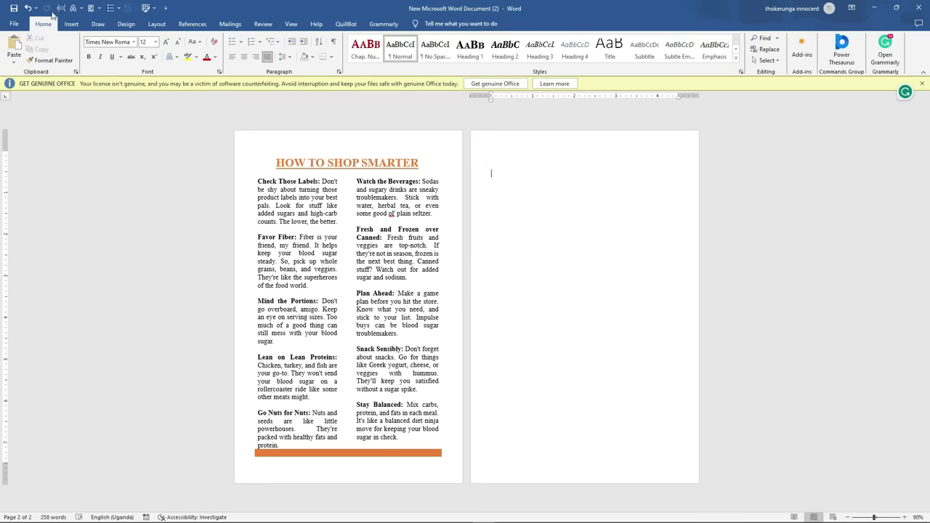
pyautogui.click(73, 27)
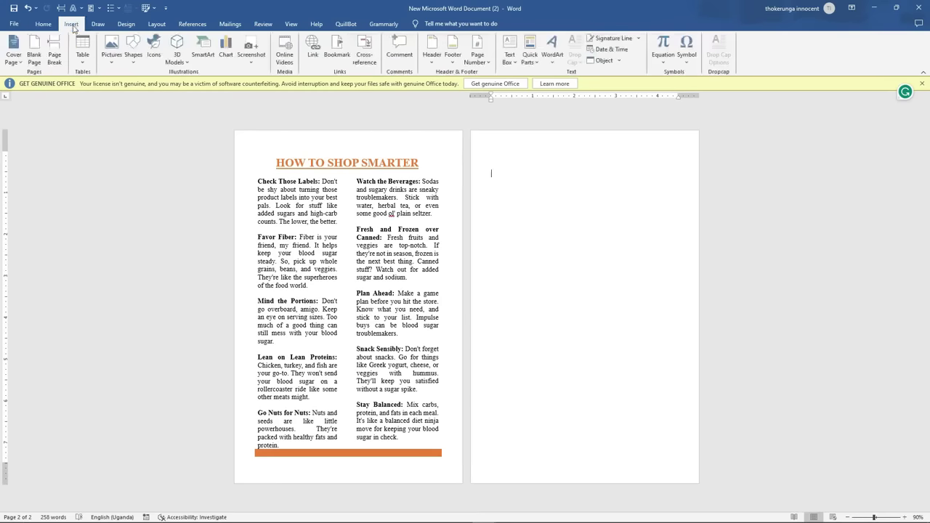
# - Insert a 3x1 table on page 2 and narrow its middle column
pyautogui.click(79, 68)
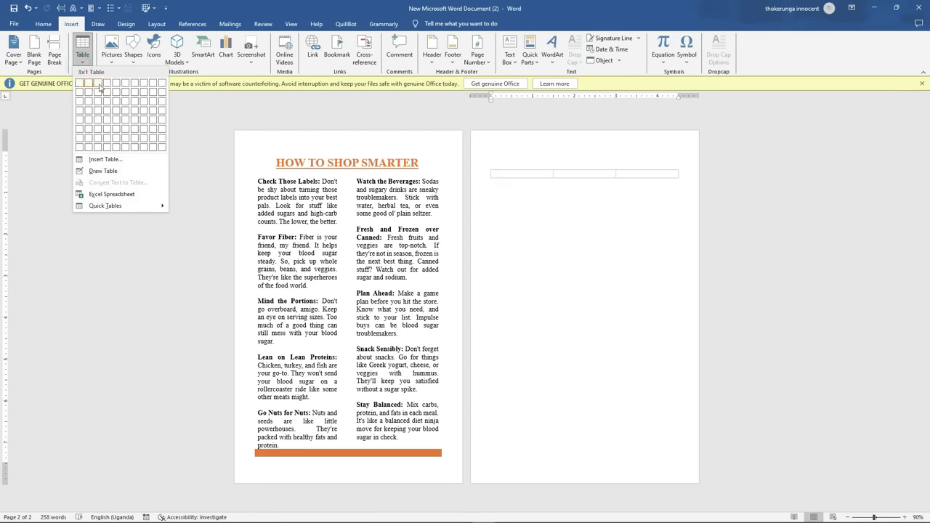
pyautogui.click(99, 86)
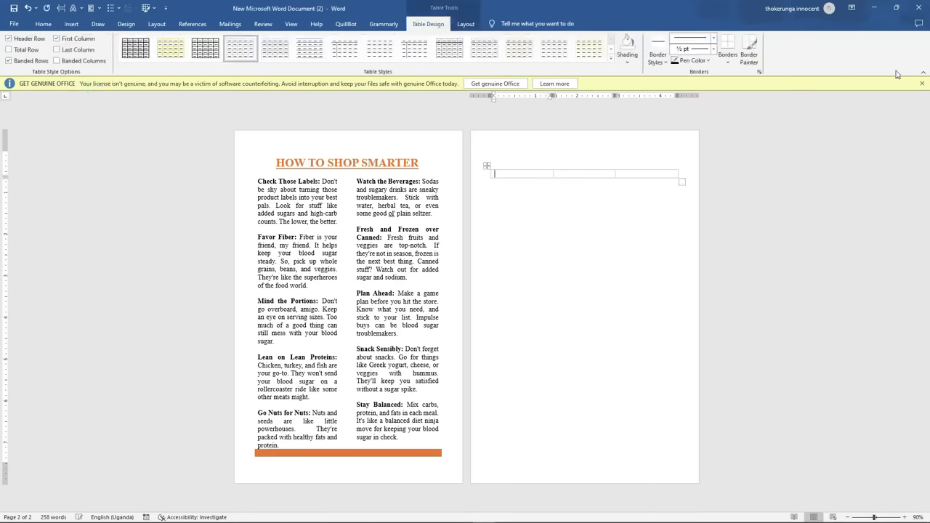
pyautogui.click(923, 84)
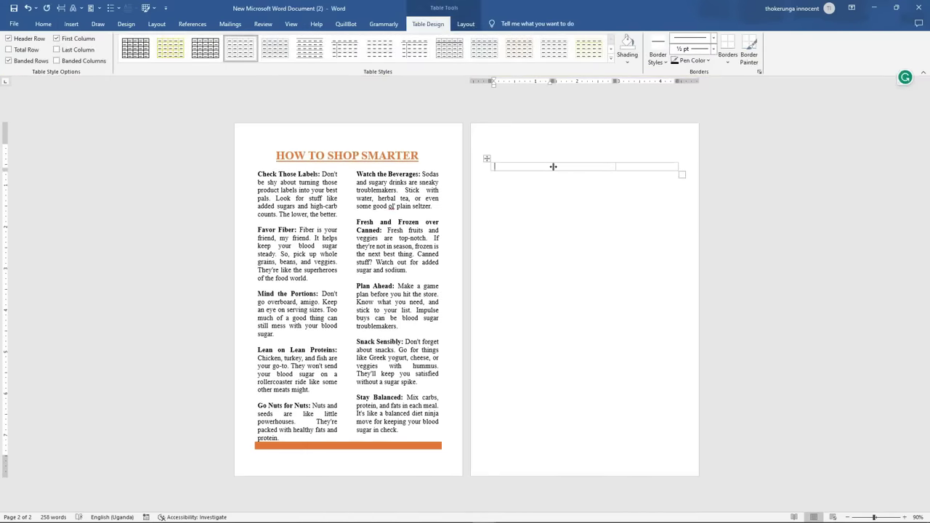
pyautogui.moveTo(556, 166); pyautogui.dragTo(579, 175)
# - Lengthen the table row down the page with three new lines
pyautogui.press('Return')
pyautogui.press('Return')
pyautogui.press('Return')
pyautogui.press('Return')
pyautogui.press('Return')
pyautogui.press('Return')
pyautogui.press('Return')
pyautogui.press('Return')
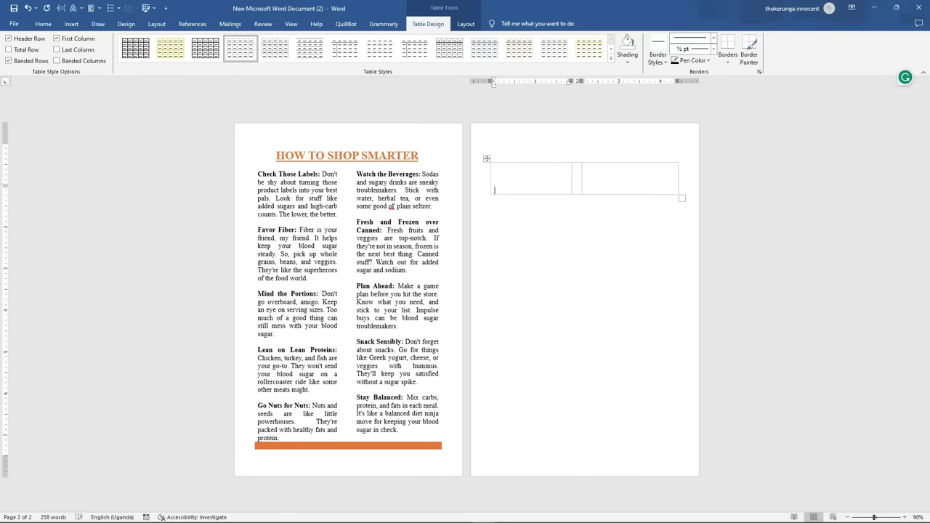
pyautogui.press('Return')
pyautogui.press('Return')
pyautogui.press('Return')
pyautogui.press('Return')
pyautogui.press('Return')
pyautogui.press('Return')
pyautogui.press('Return')
pyautogui.press('Return')
pyautogui.press('Return')
pyautogui.press('Return')
pyautogui.press('Return')
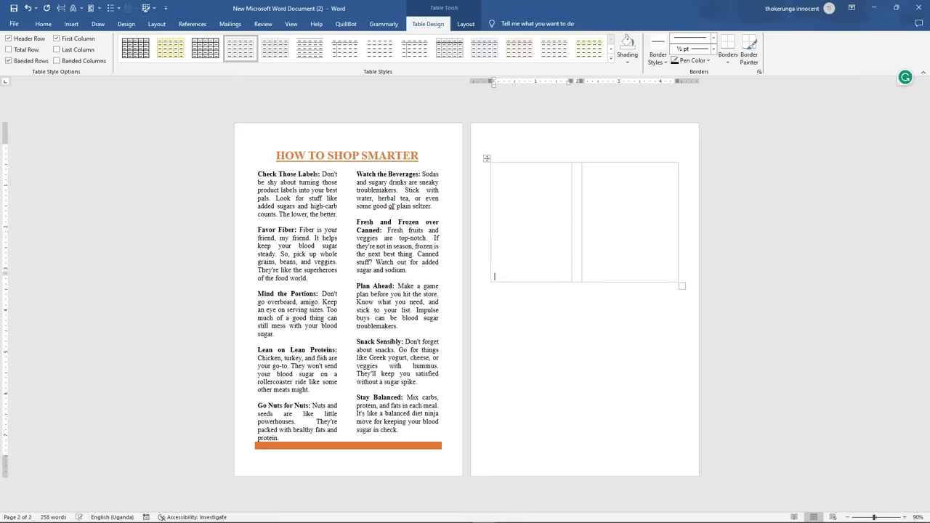
pyautogui.press('Return')
pyautogui.press('Return')
pyautogui.press('Return')
pyautogui.press('Return')
pyautogui.press('Return')
pyautogui.press('Return')
pyautogui.press('Return')
pyautogui.press('Return')
pyautogui.press('Return')
pyautogui.press('Return')
pyautogui.press('Return')
pyautogui.press('Return')
pyautogui.press('Return')
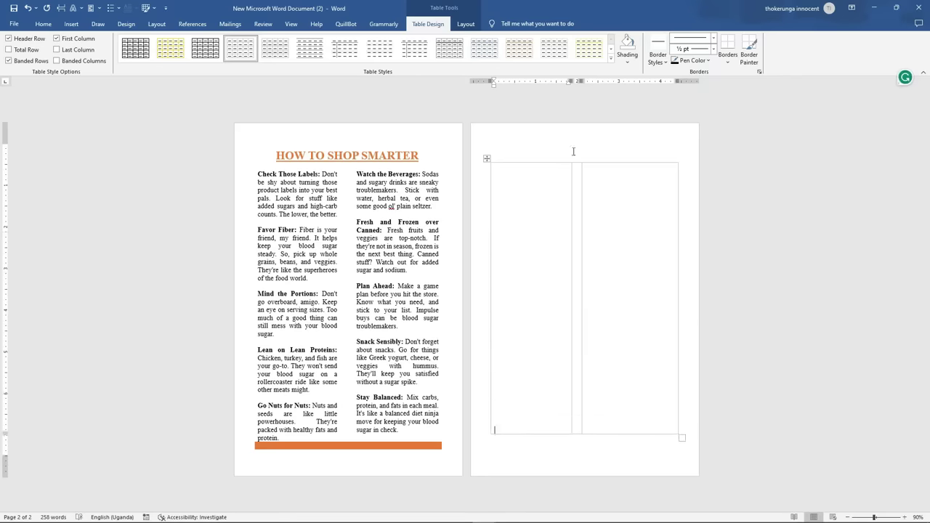
pyautogui.click(502, 184)
# - Paste page 1's Check Those Labels and Favor Fiber tips into the first cell, removing Mind the Portions
pyautogui.moveTo(282, 337); pyautogui.dragTo(254, 174)
pyautogui.rightClick(296, 201)
pyautogui.click(308, 227)
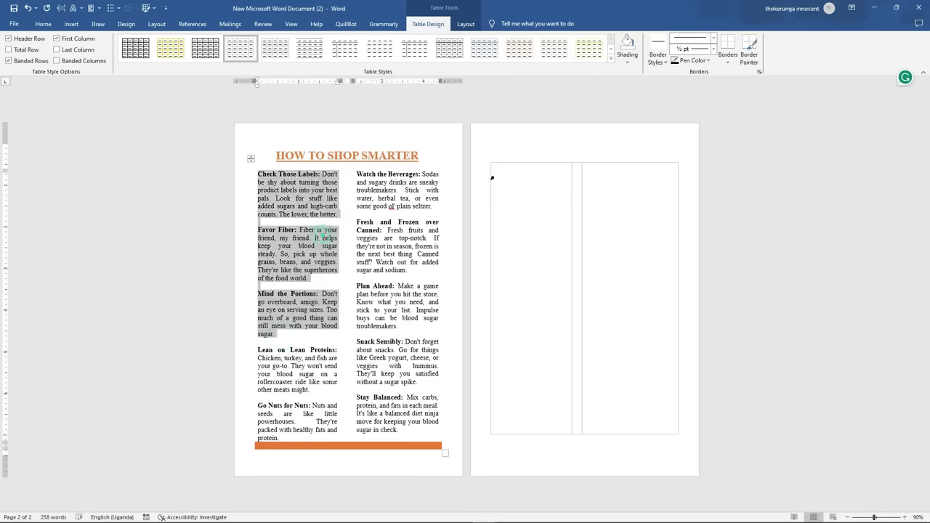
pyautogui.click(500, 167)
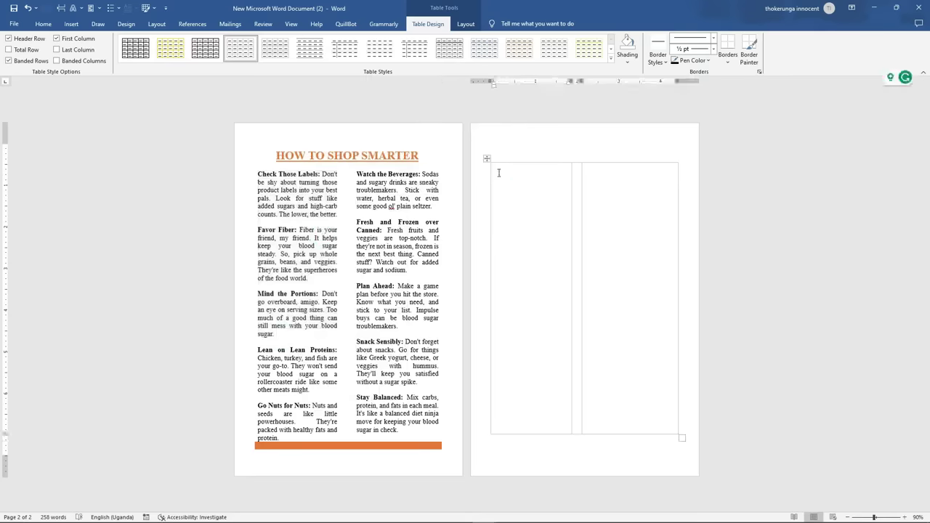
pyautogui.rightClick(499, 175)
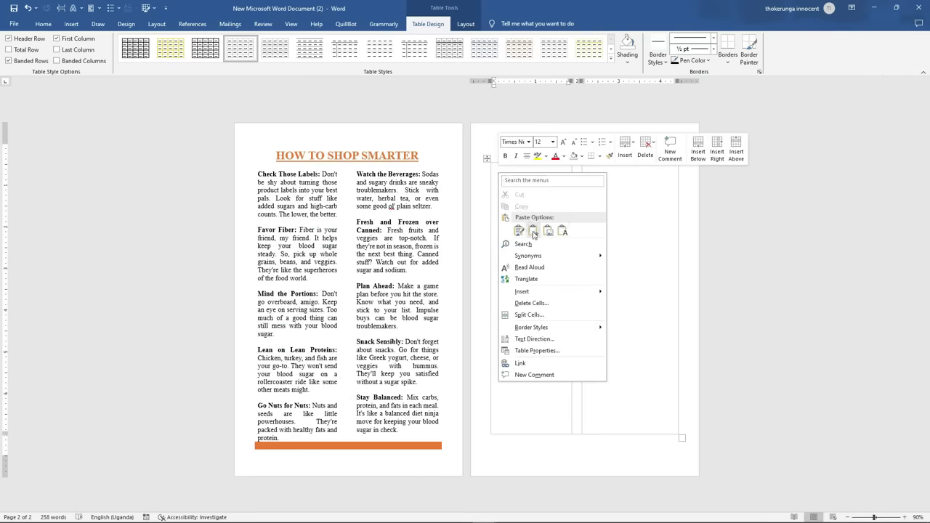
pyautogui.click(533, 231)
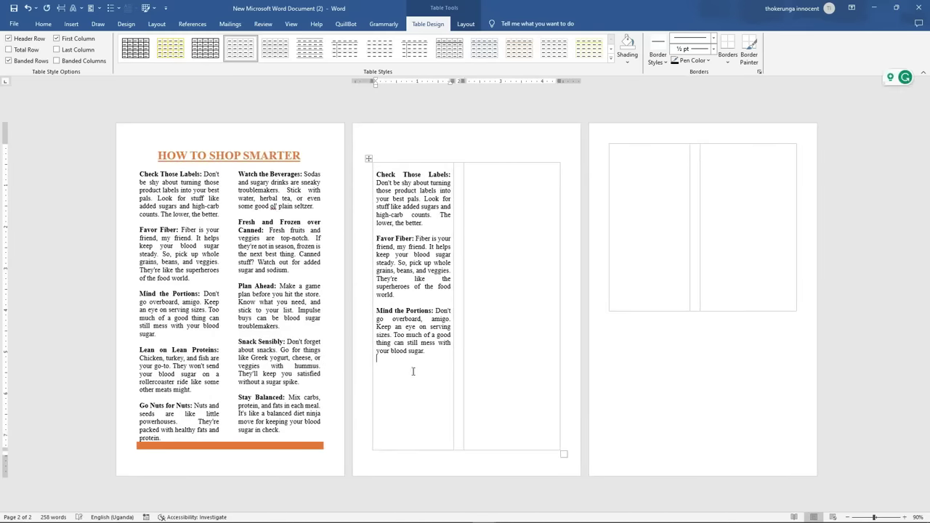
pyautogui.moveTo(434, 352); pyautogui.dragTo(378, 310)
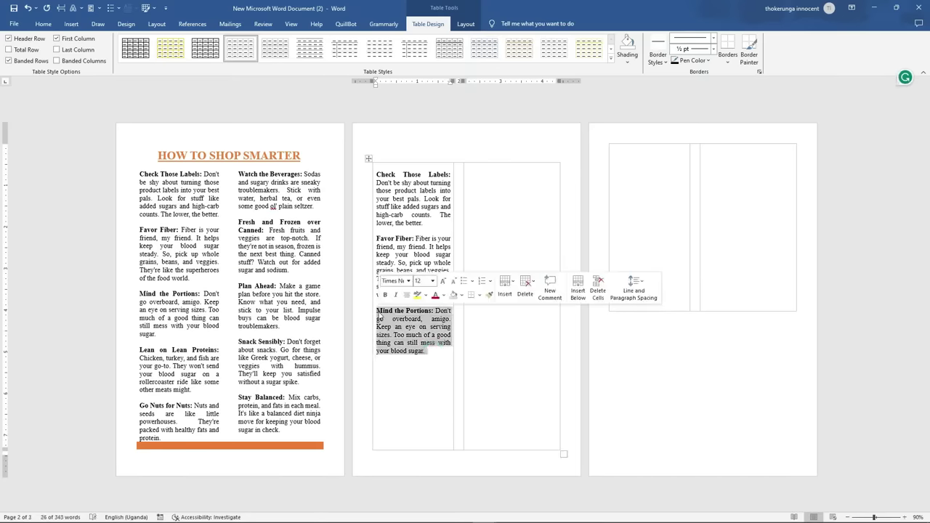
pyautogui.press('Delete')
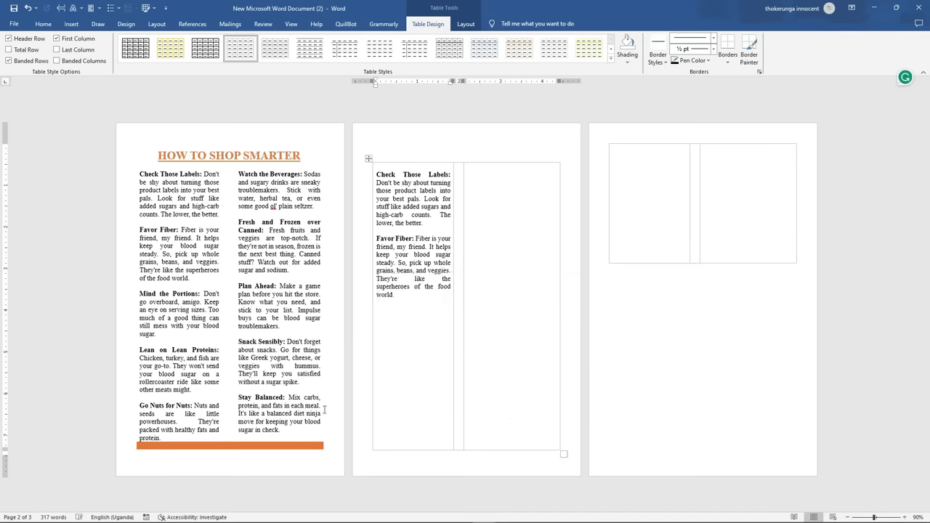
# - Paste page 1's right column, Watch the Beverages through Stay Balanced, into the third cell
pyautogui.moveTo(288, 430); pyautogui.dragTo(478, 187)
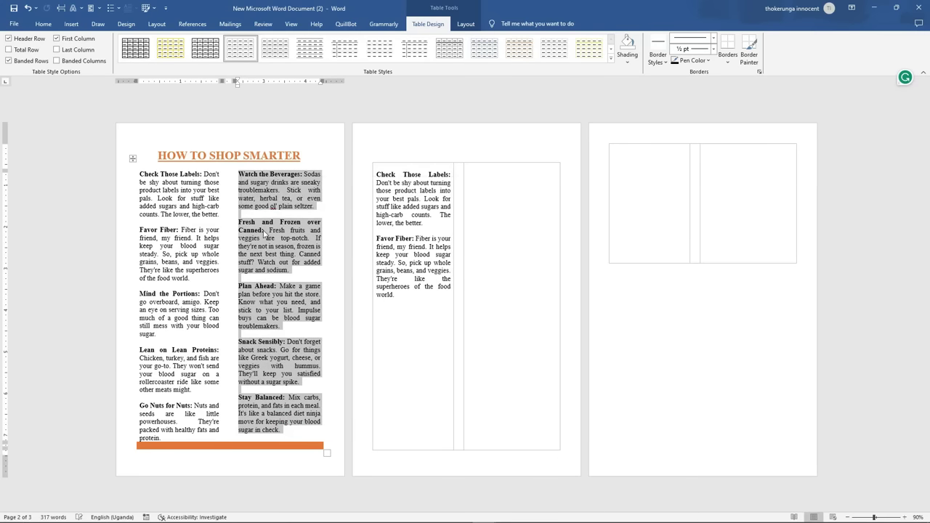
pyautogui.click(470, 171)
pyautogui.rightClick(473, 172)
pyautogui.press('Escape')
pyautogui.hotkey('ctrl', 'v')
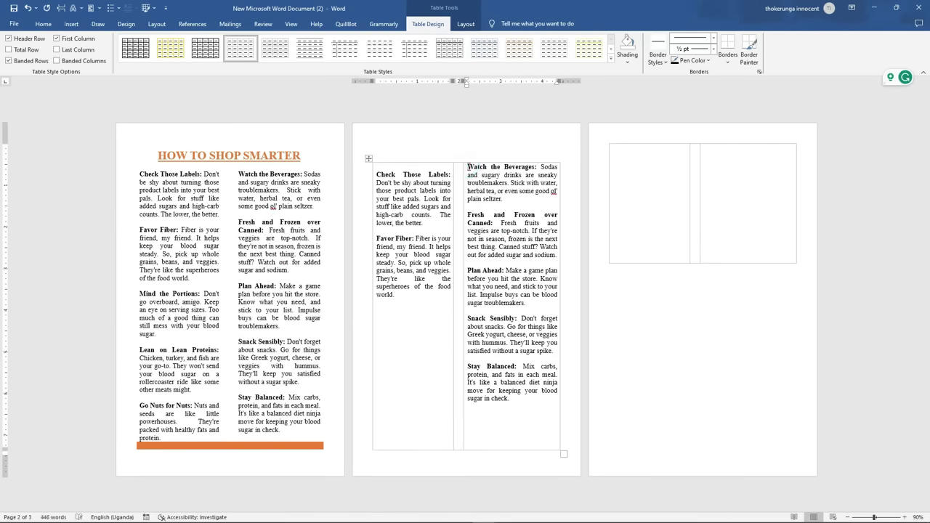
# - Add a blank line above Watch the Beverages and fine-tune the middle column's width
pyautogui.click(468, 167)
pyautogui.press('Return')
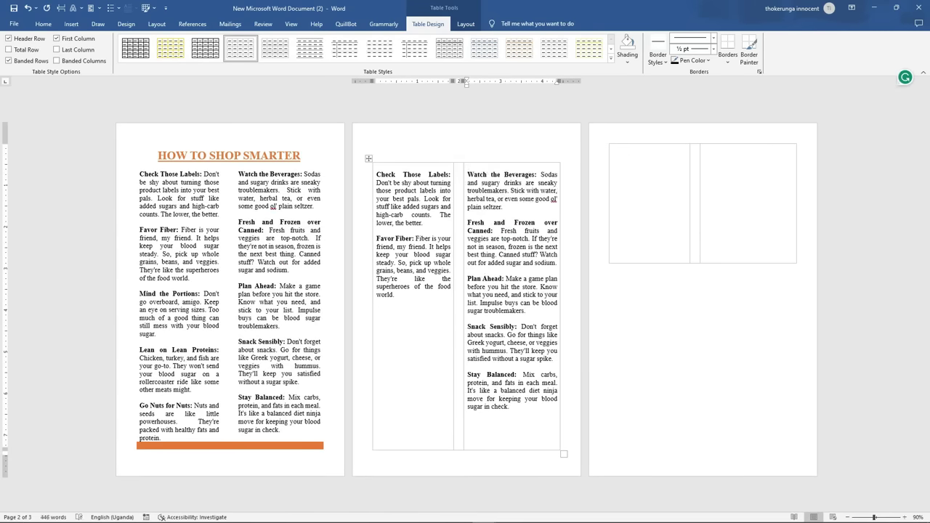
pyautogui.moveTo(464, 256); pyautogui.dragTo(473, 256)
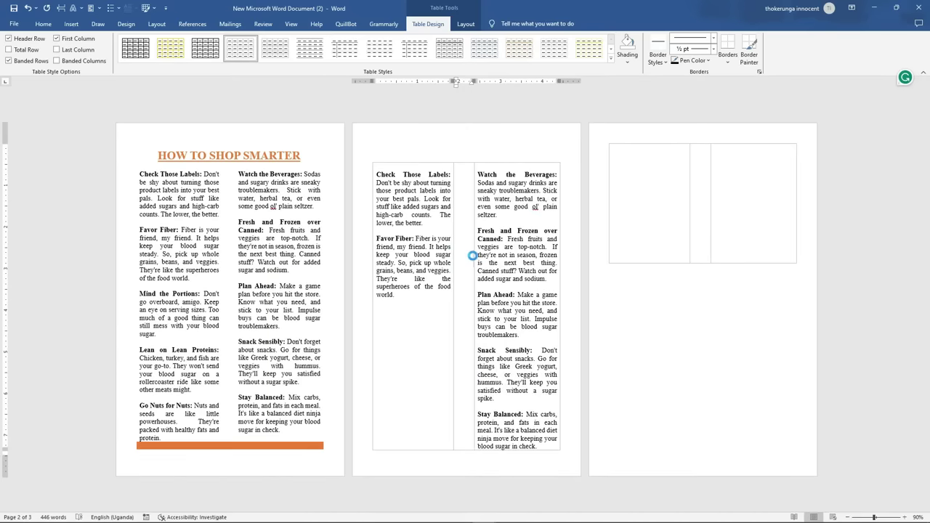
pyautogui.moveTo(472, 336); pyautogui.dragTo(469, 337)
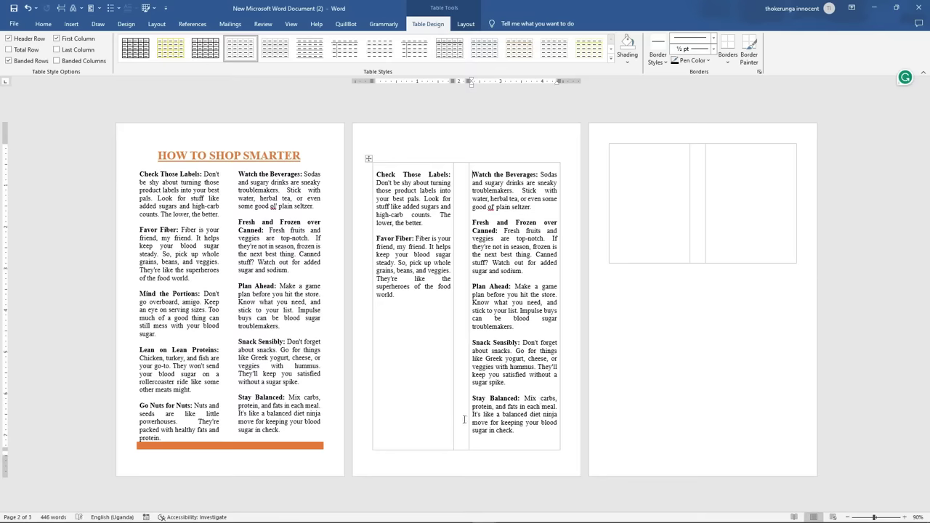
pyautogui.moveTo(484, 513)
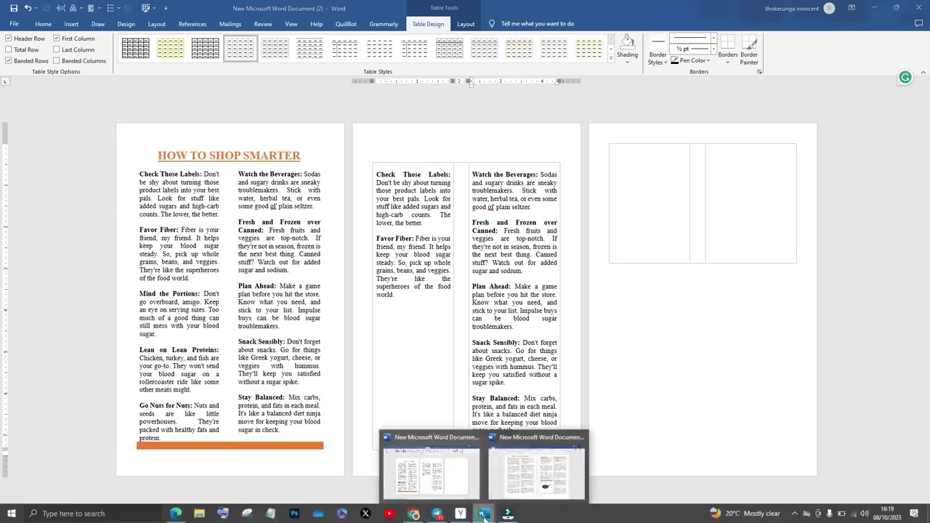
pyautogui.click(529, 481)
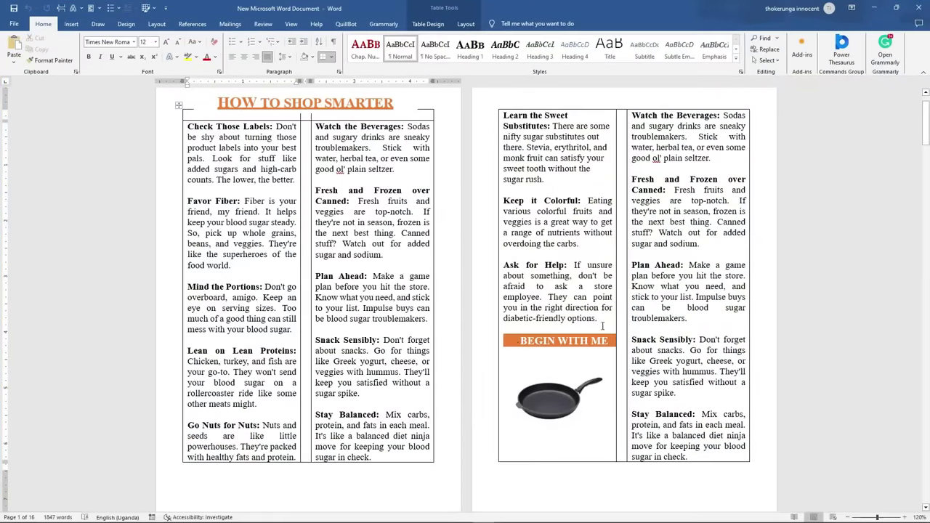
pyautogui.moveTo(484, 514)
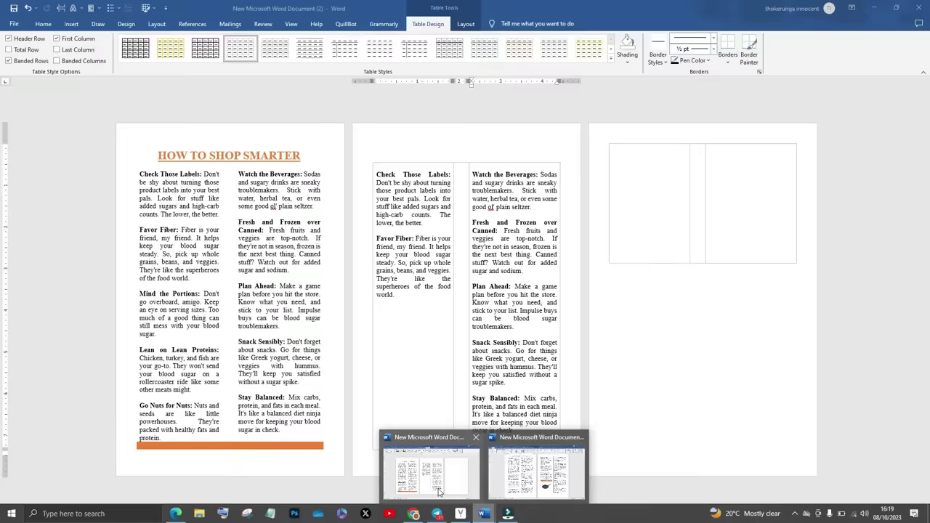
pyautogui.click(439, 492)
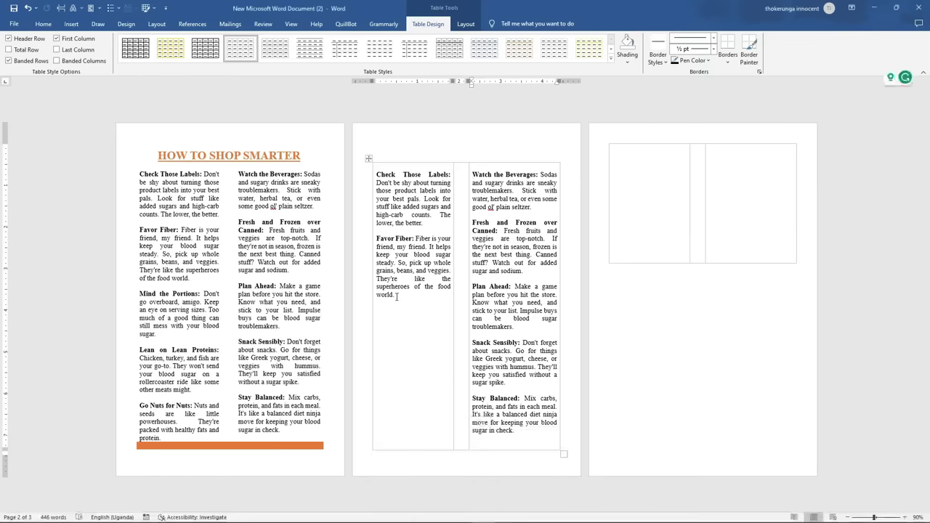
pyautogui.hotkey('ctrl', 'z')
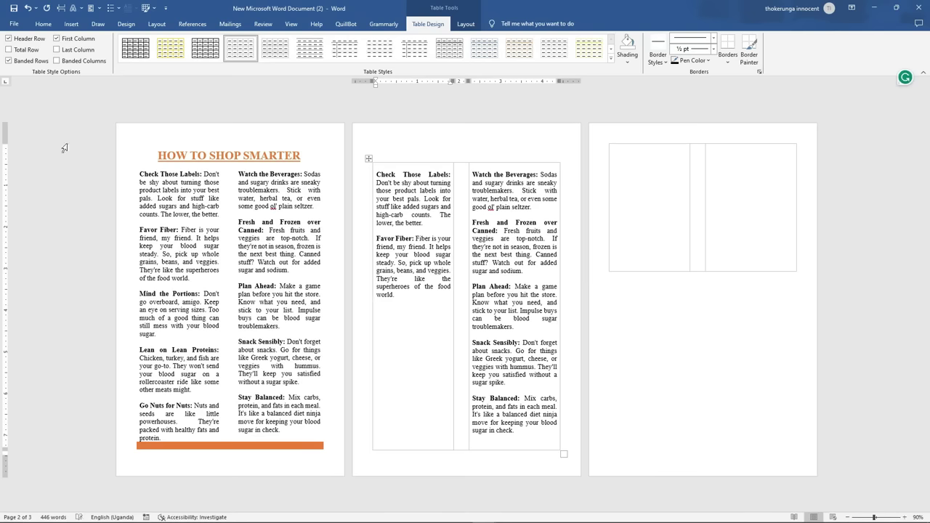
# - Insert a single-cell table below the Favor Fiber text
pyautogui.click(44, 24)
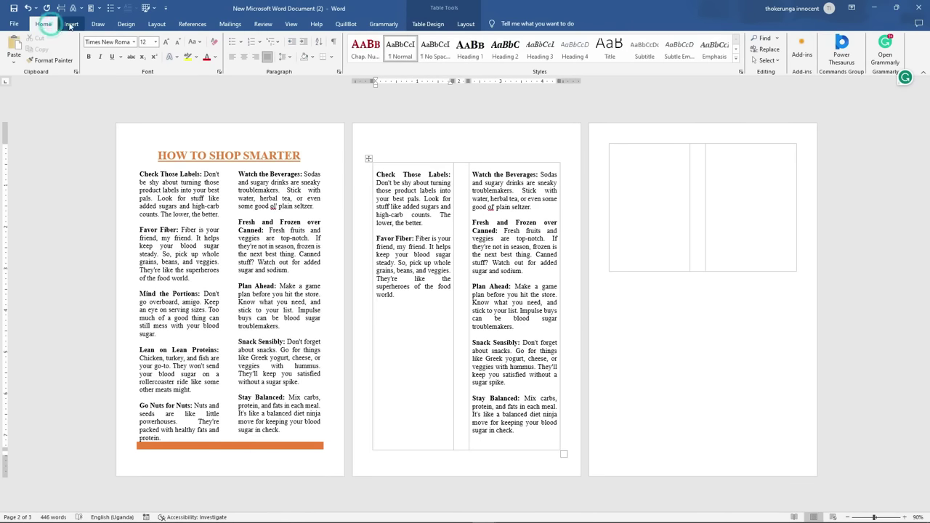
pyautogui.click(72, 24)
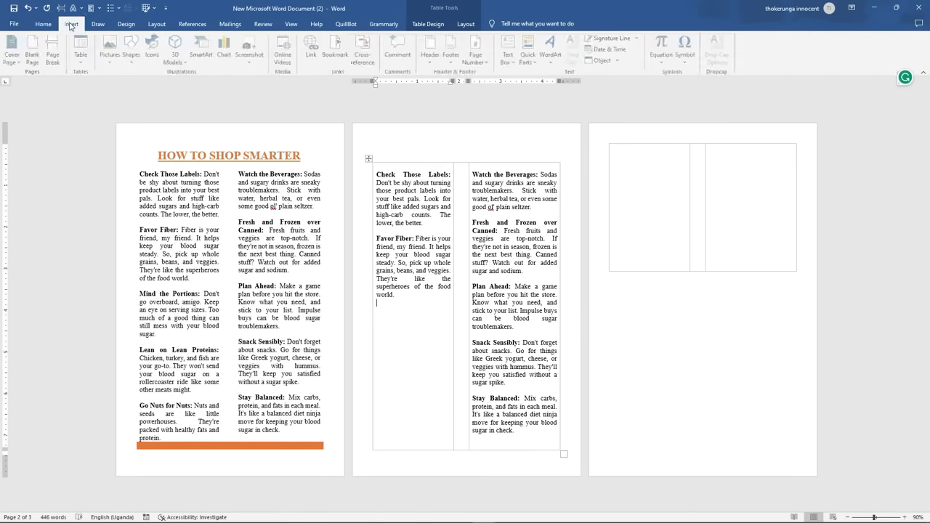
pyautogui.click(81, 58)
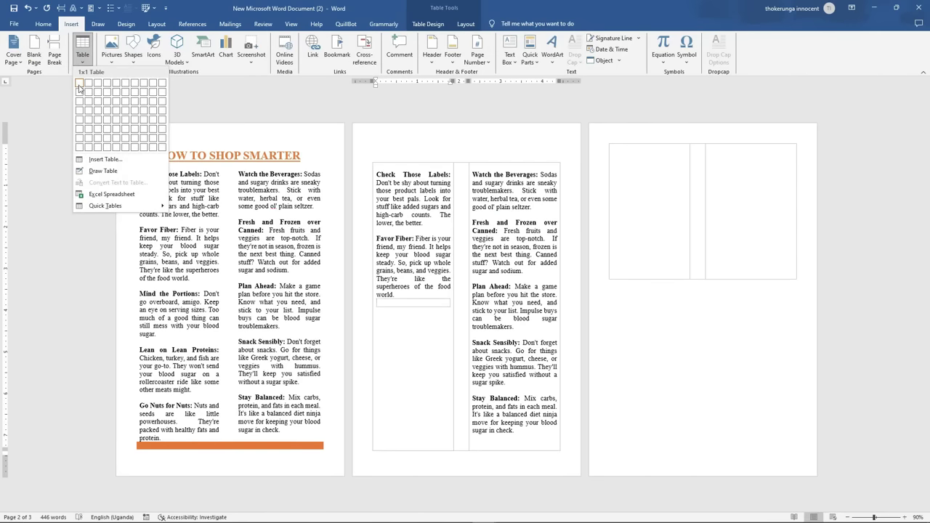
pyautogui.click(80, 85)
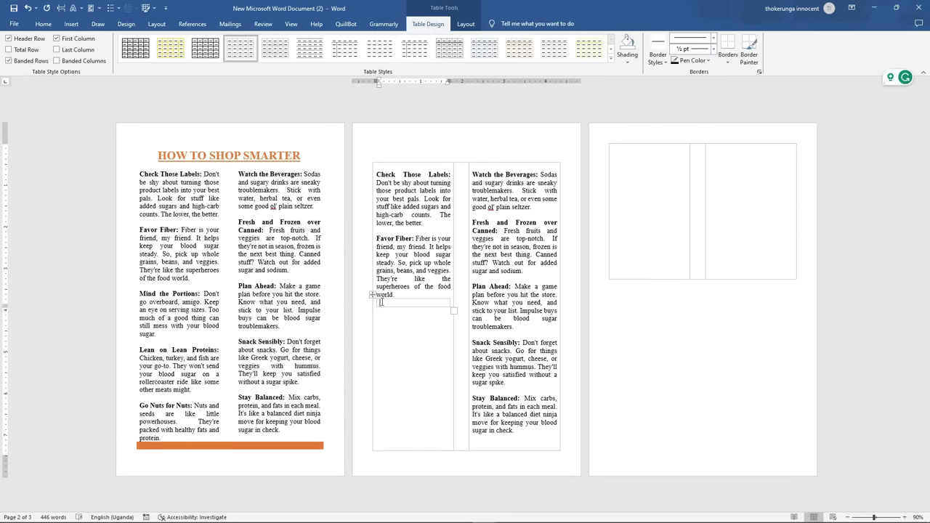
# - Style the small table as Plain Table 2 and add an empty line after 'world.'
pyautogui.click(371, 295)
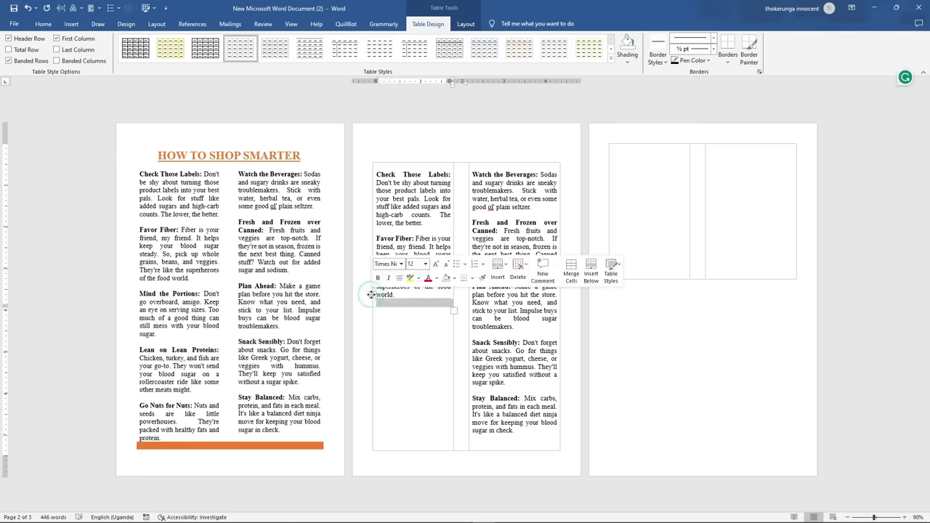
pyautogui.click(308, 59)
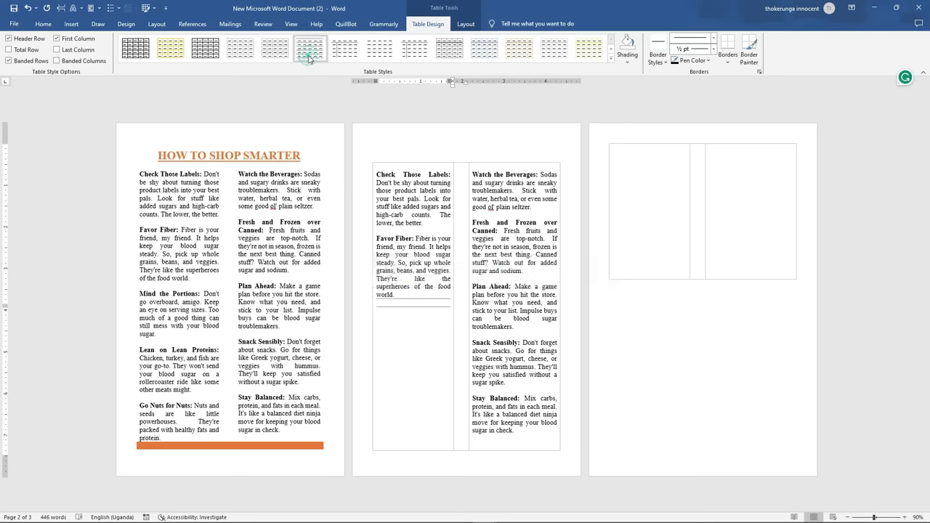
pyautogui.click(423, 355)
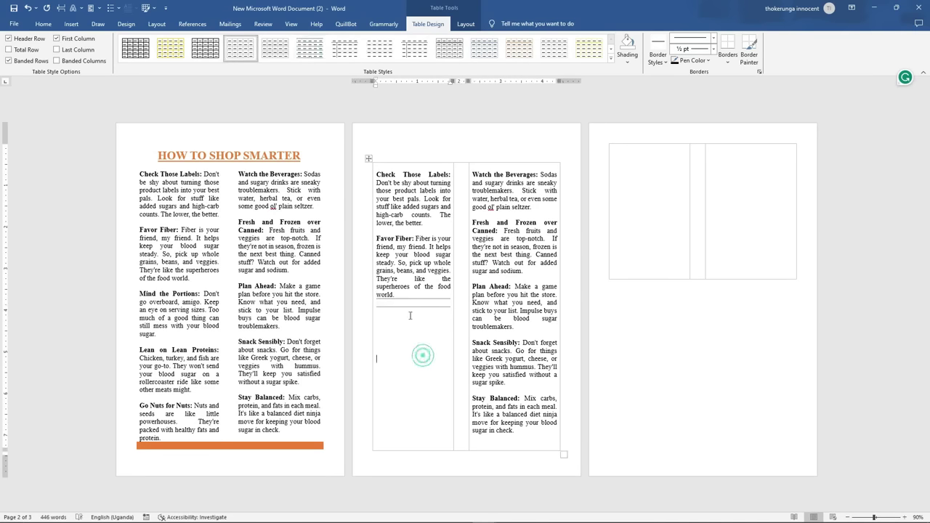
pyautogui.click(403, 295)
pyautogui.press('Return')
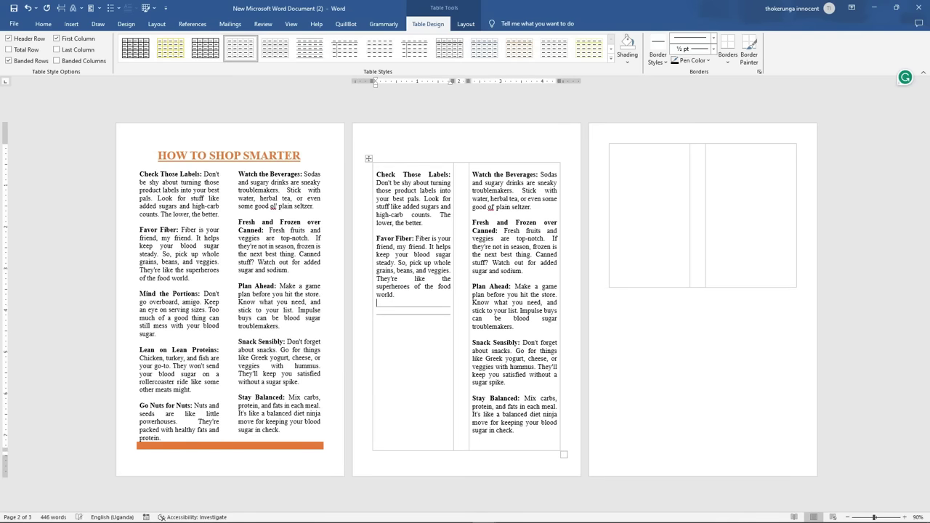
# - Type SAUCE PAN into the small table cell
pyautogui.click(413, 309)
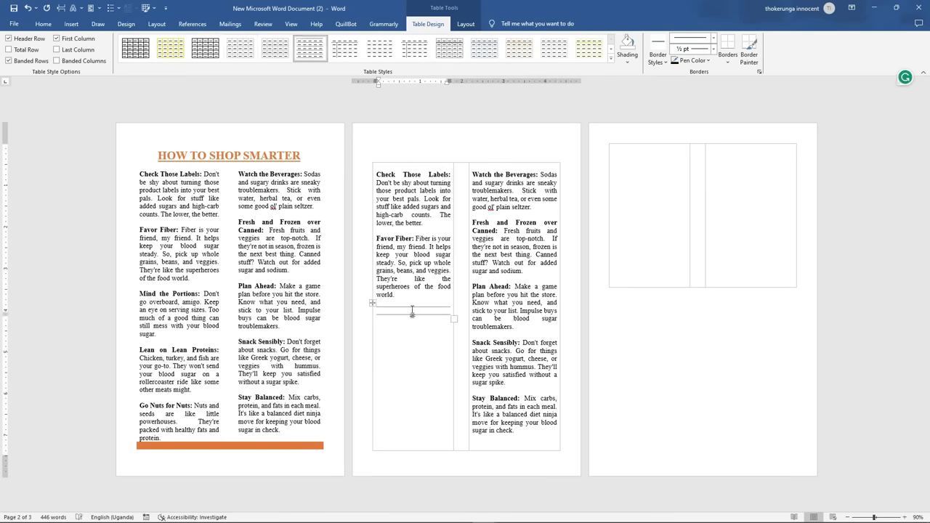
pyautogui.write('sa')
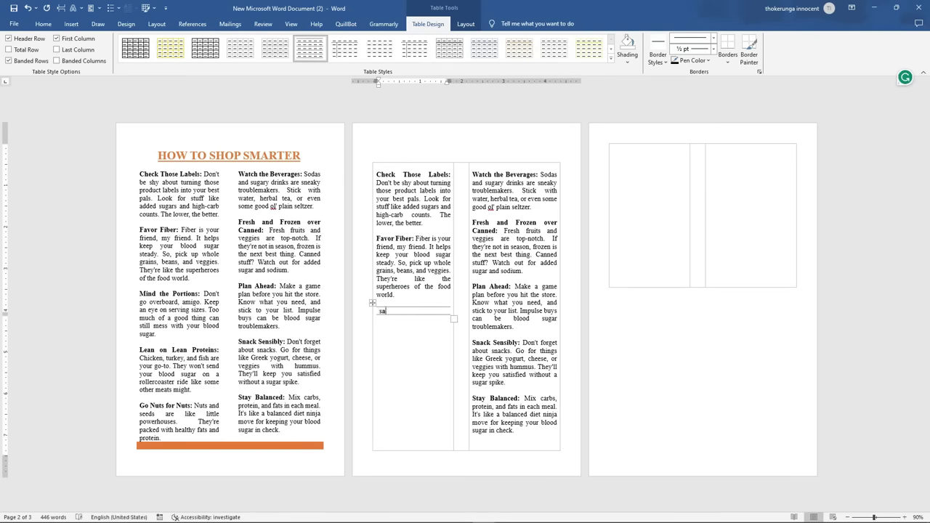
pyautogui.press('BackSpace')
pyautogui.press('BackSpace')
pyautogui.write('SAUCE PAN')
# - Centre SAUCE PAN and grow it to 16 pt
pyautogui.moveTo(422, 311); pyautogui.dragTo(381, 311)
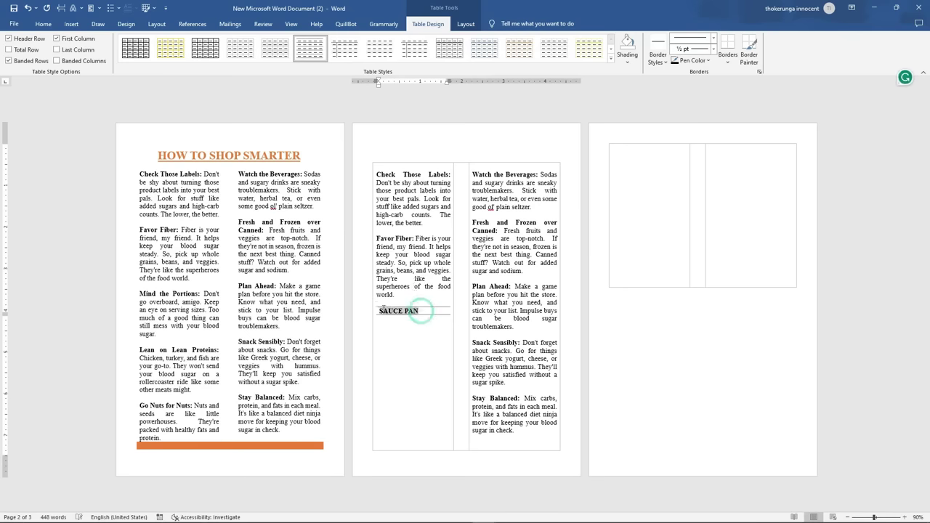
pyautogui.click(411, 337)
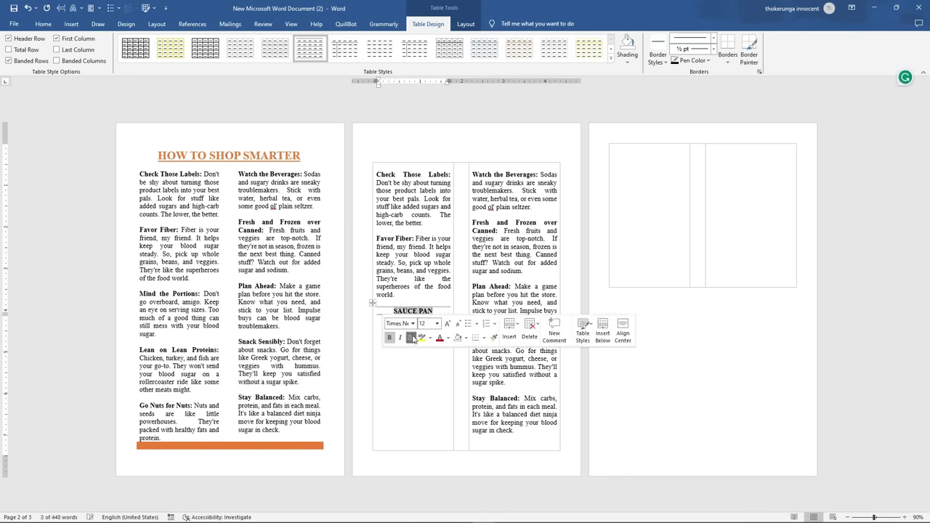
pyautogui.click(448, 323)
pyautogui.click(447, 323)
pyautogui.click(448, 323)
pyautogui.click(435, 380)
pyautogui.moveTo(449, 311); pyautogui.dragTo(385, 313)
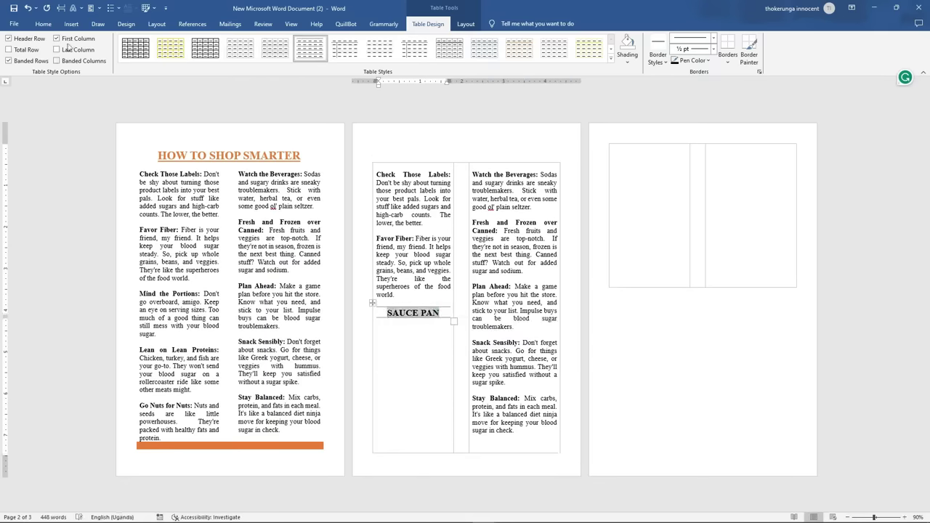
pyautogui.click(43, 23)
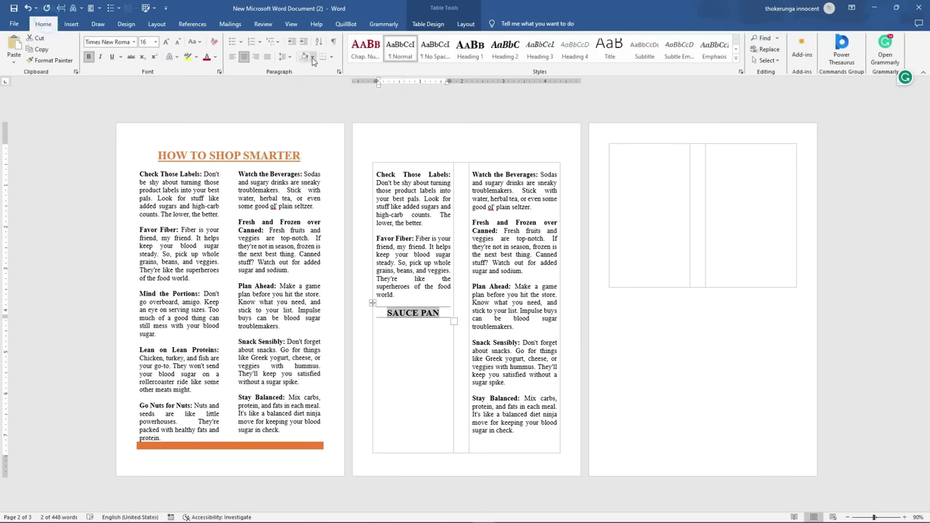
# - Shade the SAUCE PAN cell Orange, Accent 2 and make its text White
pyautogui.click(311, 56)
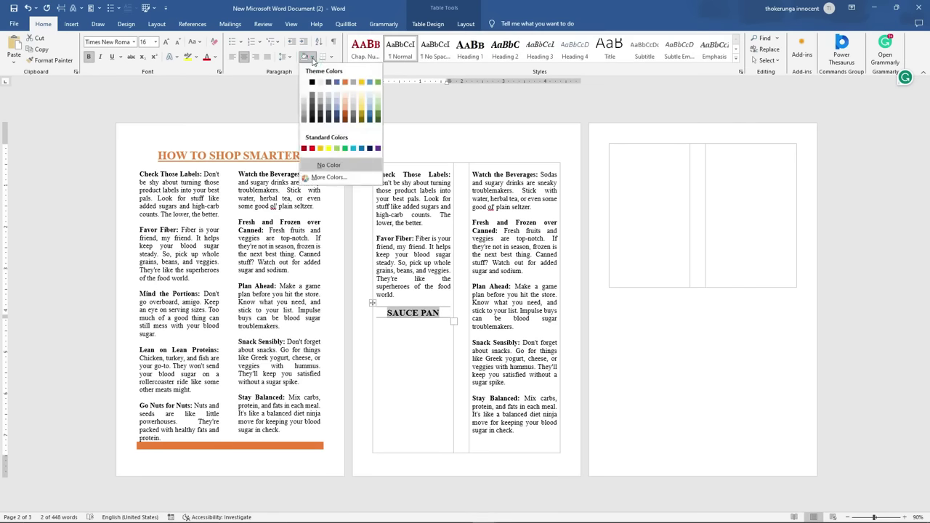
pyautogui.click(347, 82)
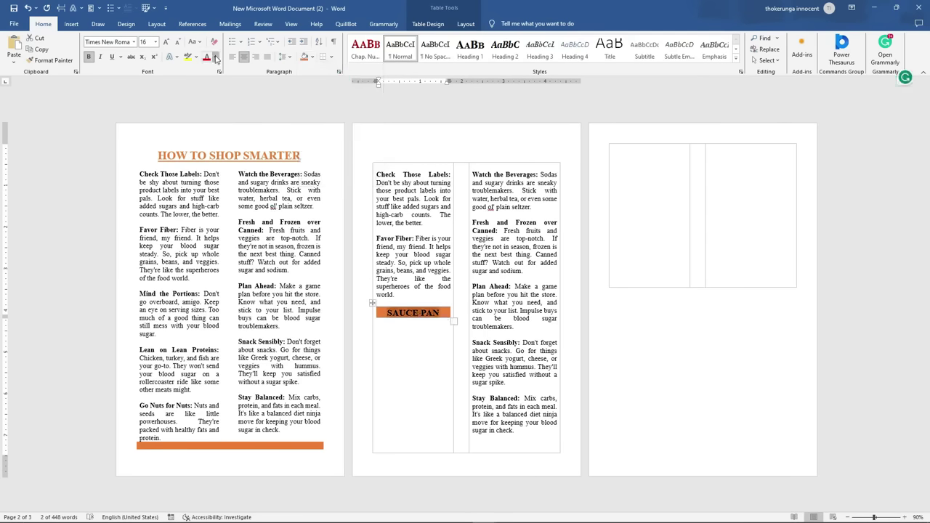
pyautogui.click(215, 57)
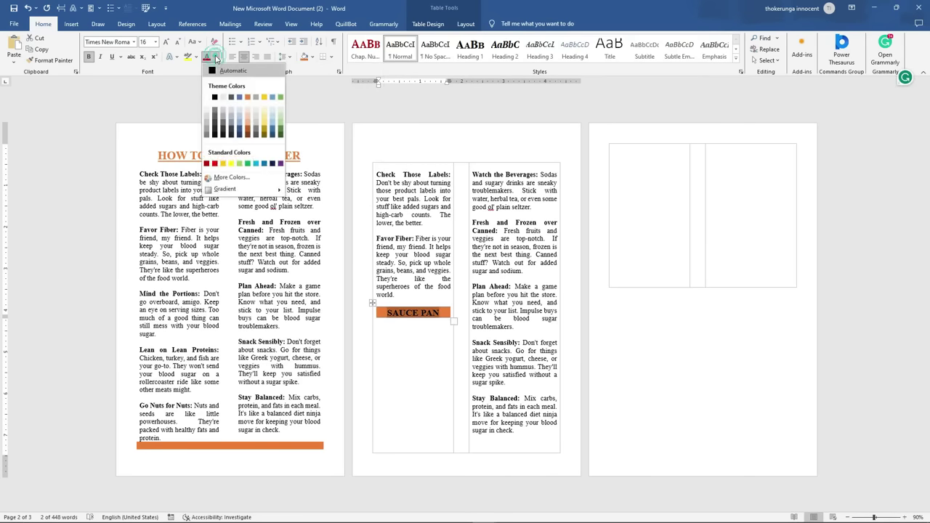
pyautogui.click(207, 100)
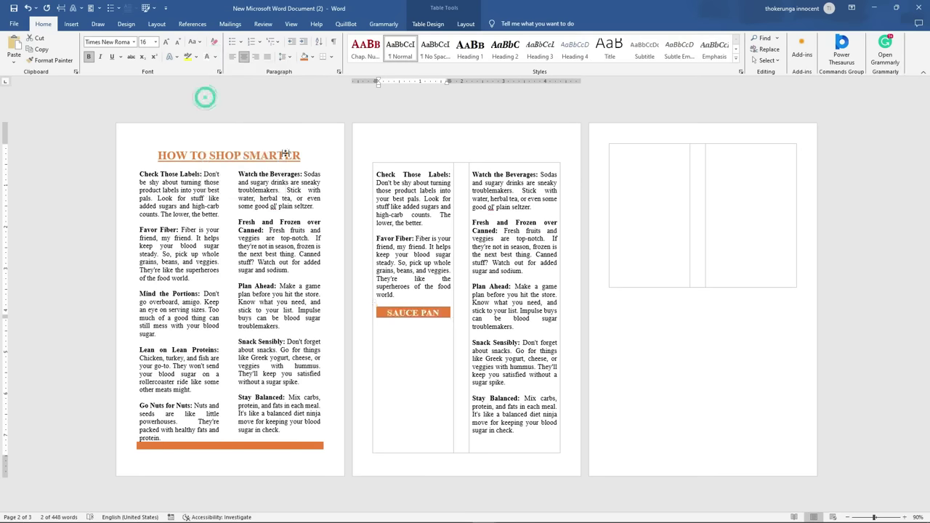
pyautogui.click(620, 376)
pyautogui.click(419, 387)
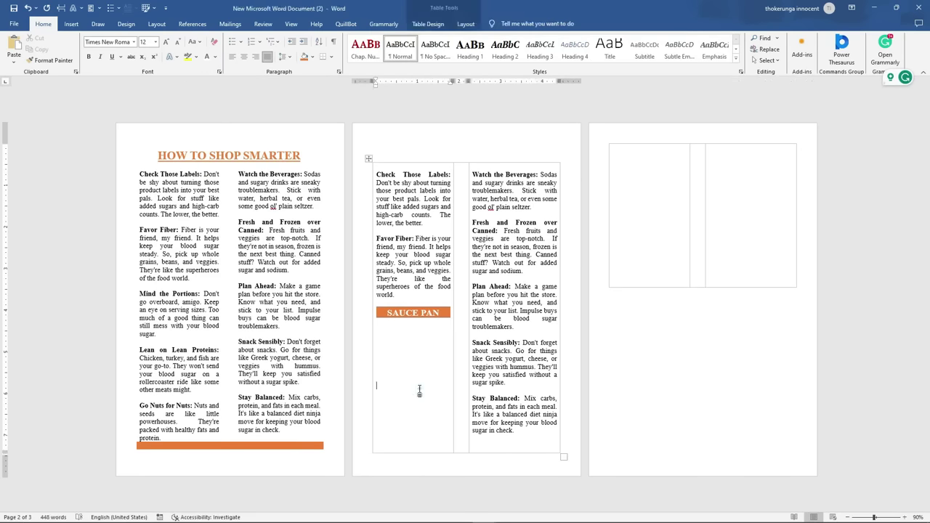
pyautogui.click(384, 331)
# - Draw a tall Rectangle shape below the SAUCE PAN label and select it
pyautogui.click(71, 24)
pyautogui.click(135, 57)
pyautogui.click(157, 86)
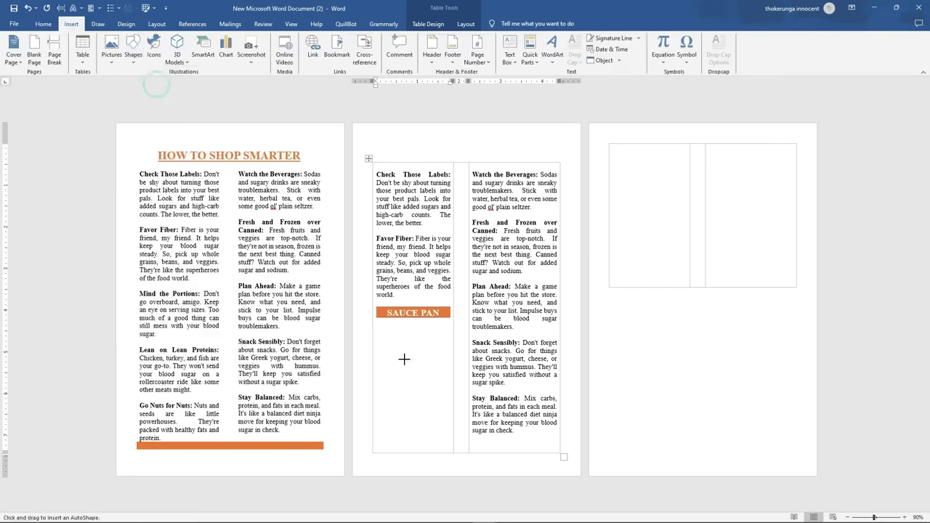
pyautogui.moveTo(377, 324); pyautogui.dragTo(450, 446)
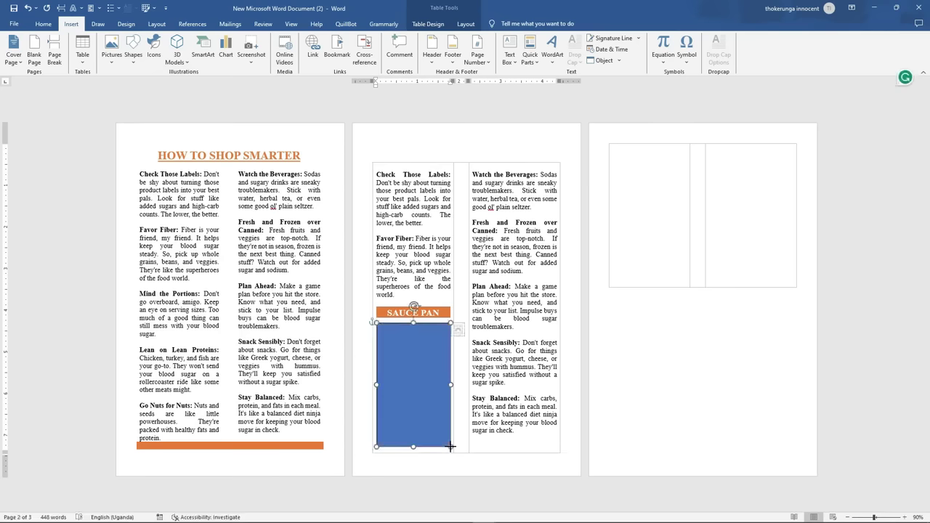
pyautogui.click(643, 371)
pyautogui.click(399, 363)
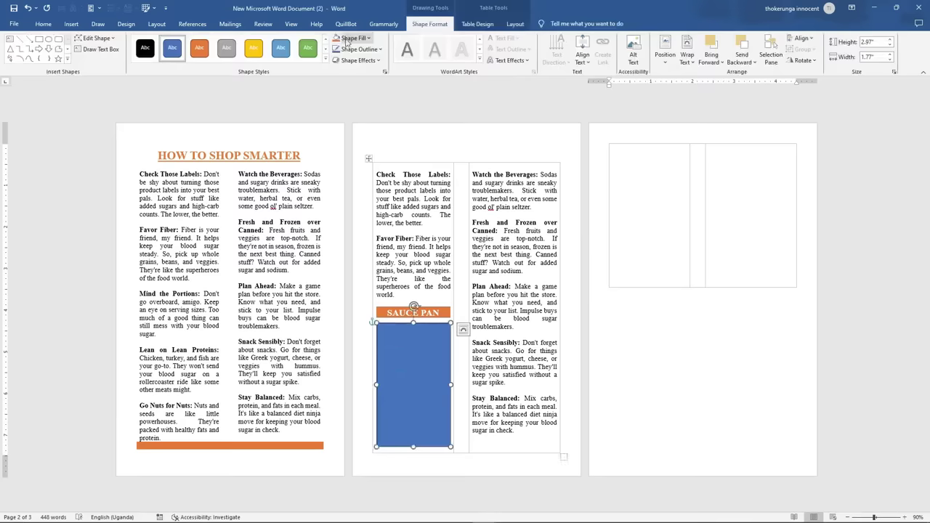
# - Fill the rectangle with the download (1) frying-pan picture from Downloads
pyautogui.click(366, 39)
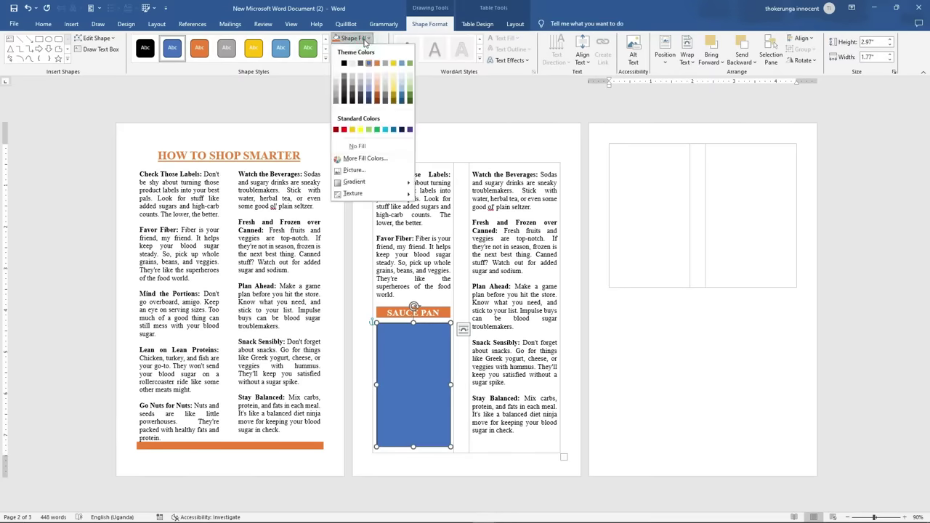
pyautogui.click(354, 170)
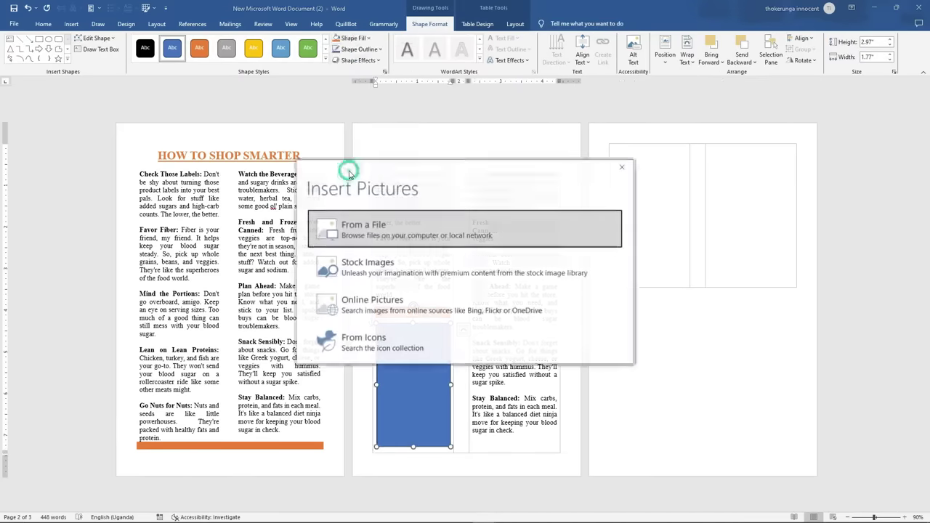
pyautogui.click(353, 222)
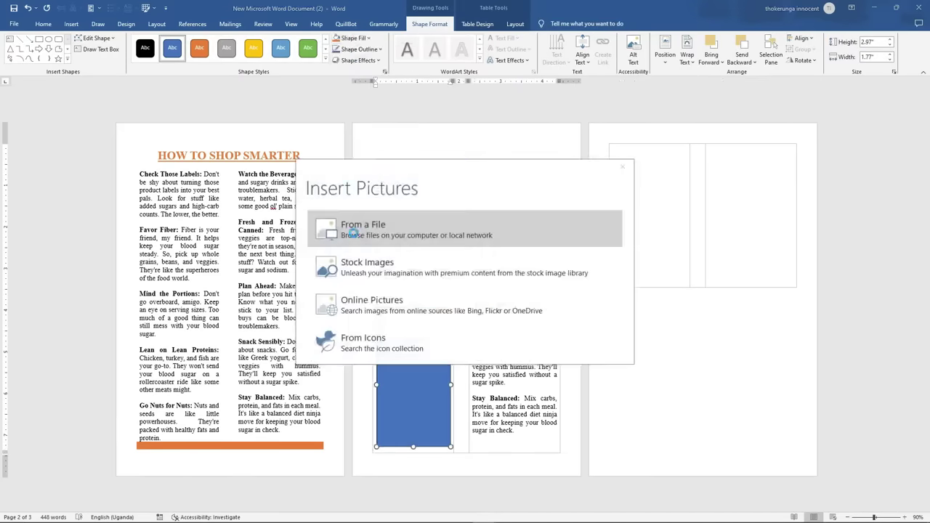
pyautogui.click(48, 70)
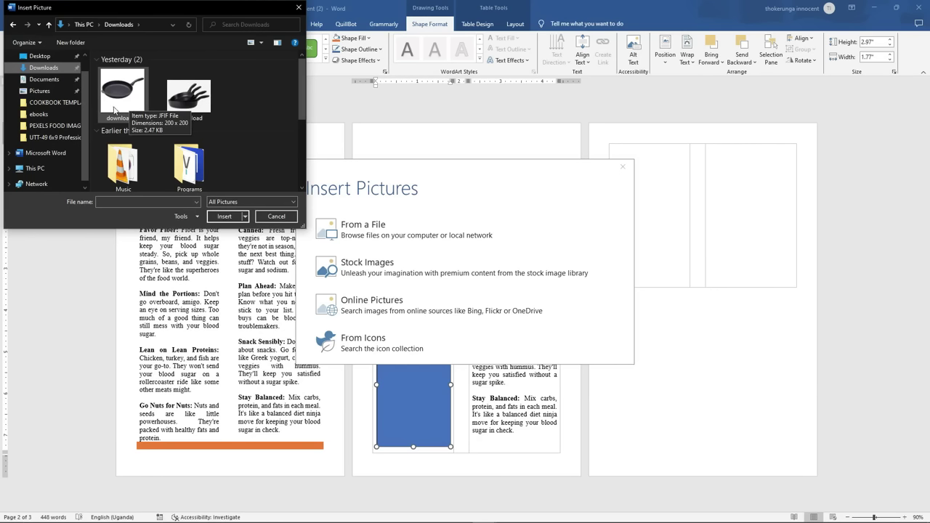
pyautogui.click(115, 98)
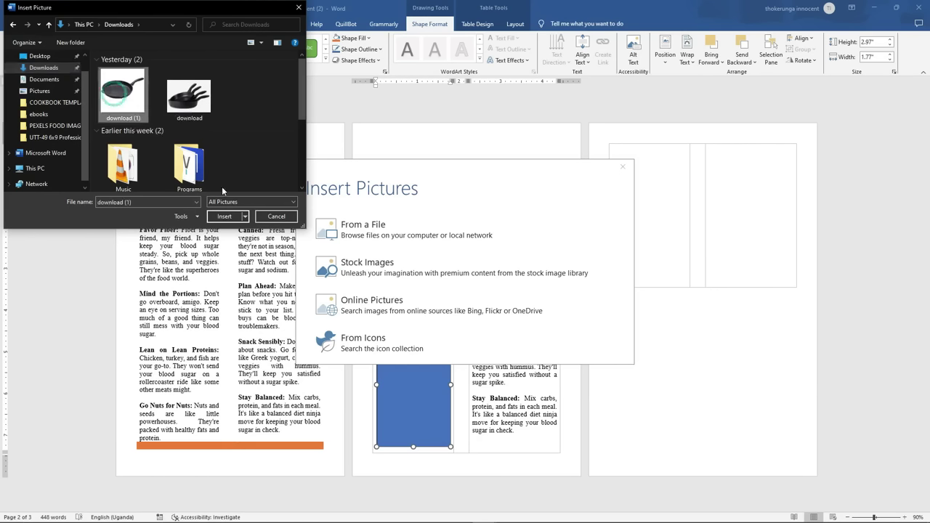
pyautogui.click(223, 215)
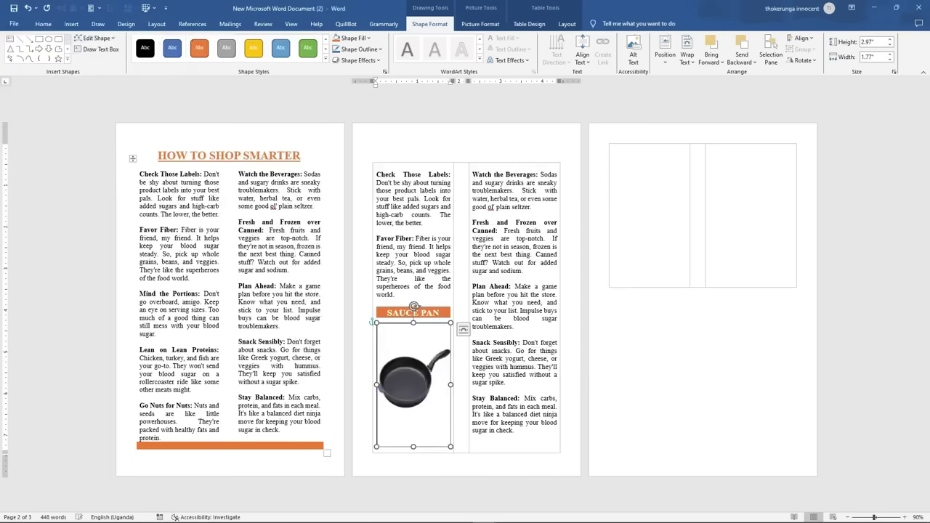
# - Crop the frying-pan picture to Fill, then shift it right and shrink it within its frame
pyautogui.click(473, 25)
pyautogui.click(832, 62)
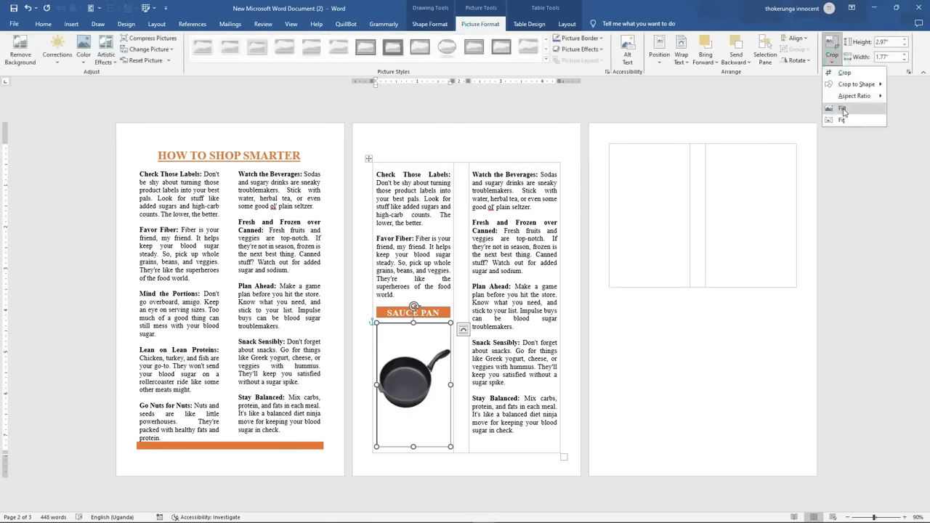
pyautogui.click(851, 108)
pyautogui.moveTo(417, 385); pyautogui.dragTo(438, 384)
pyautogui.moveTo(497, 323); pyautogui.dragTo(420, 379)
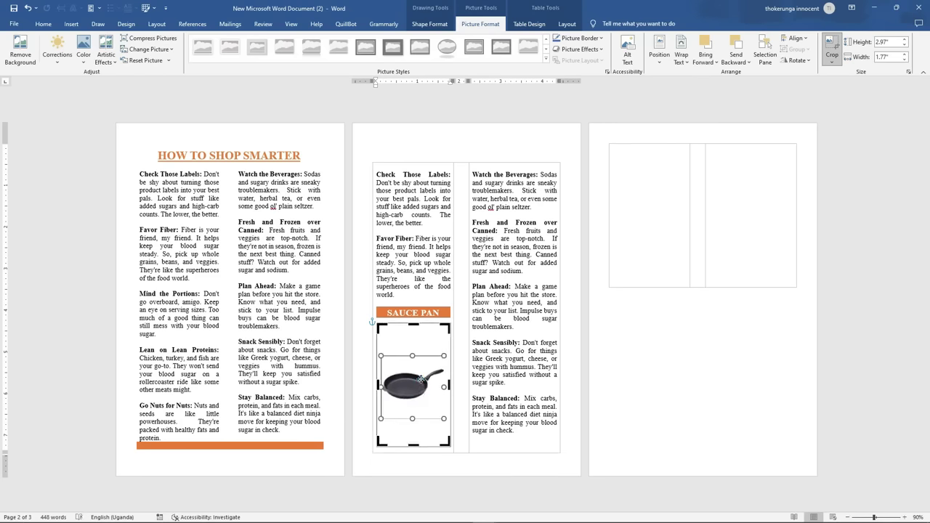
pyautogui.click(645, 332)
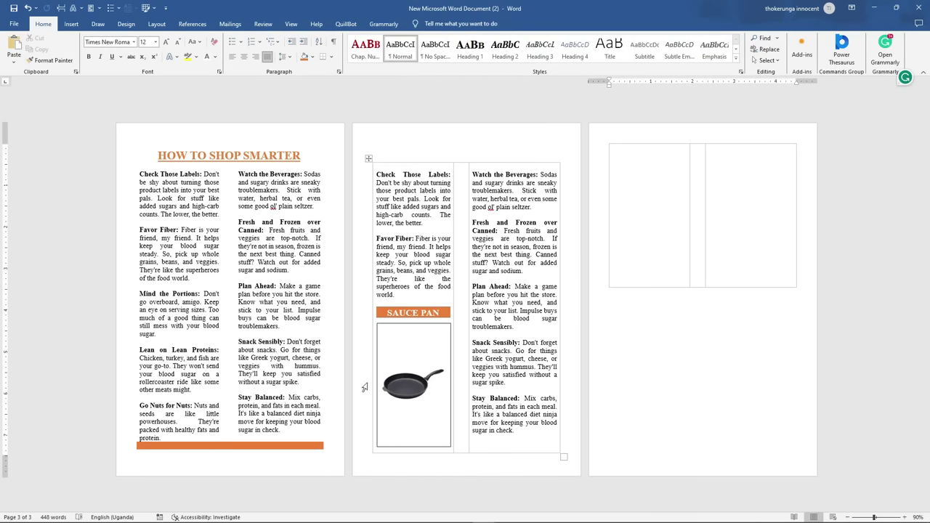
# - Set the frying-pan picture's shape outline to No Outline
pyautogui.click(410, 327)
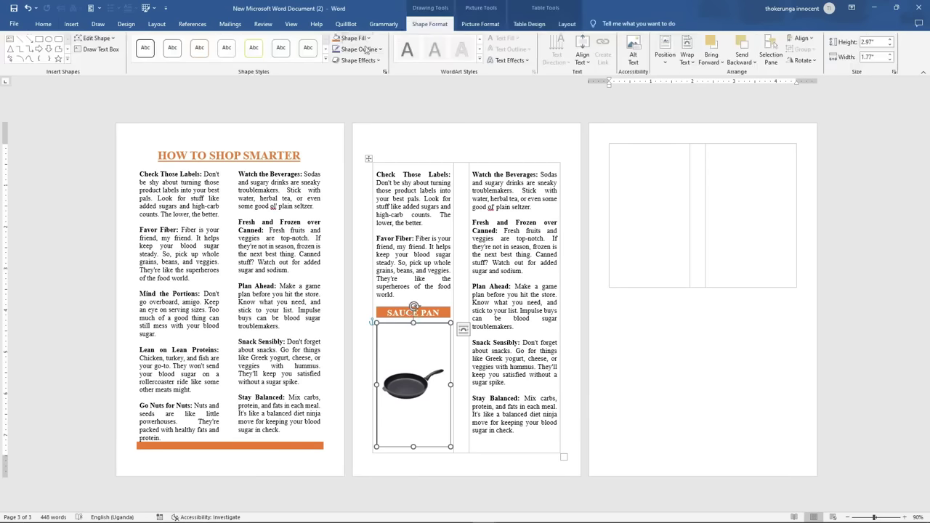
pyautogui.click(370, 49)
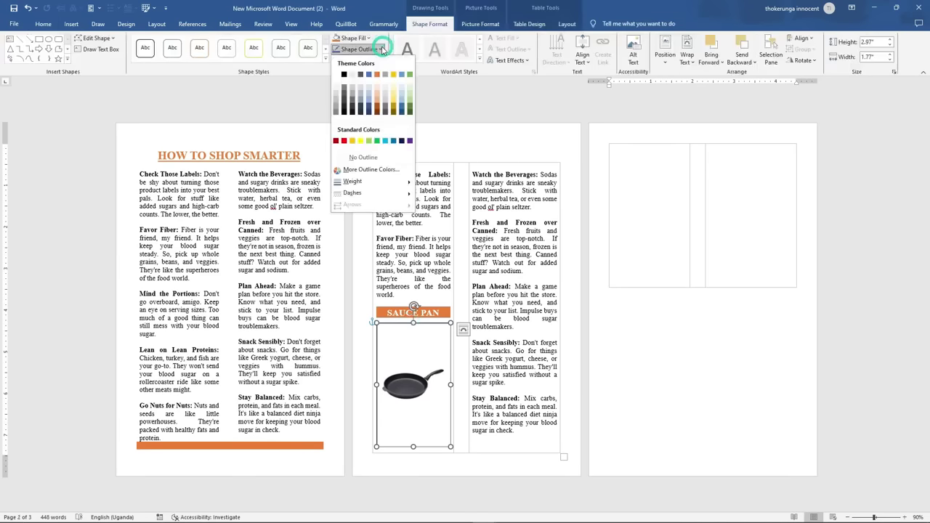
pyautogui.click(364, 159)
pyautogui.click(634, 385)
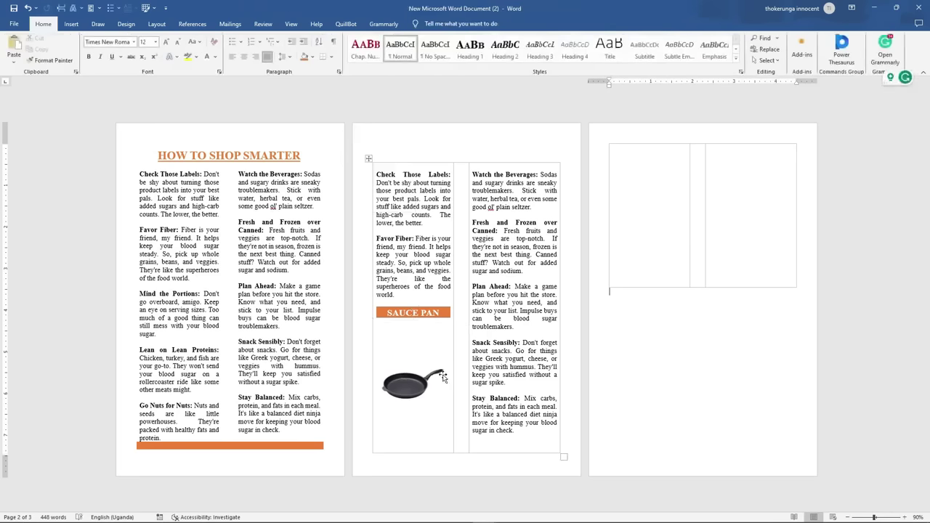
pyautogui.click(475, 446)
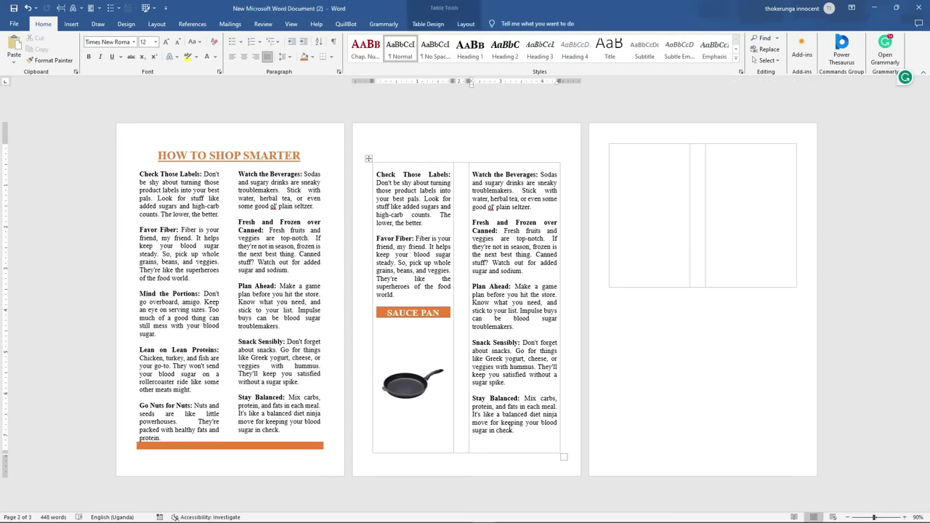
# - Backspace away the empty lines in the page-3 table cell to delete the blank third page
pyautogui.click(621, 278)
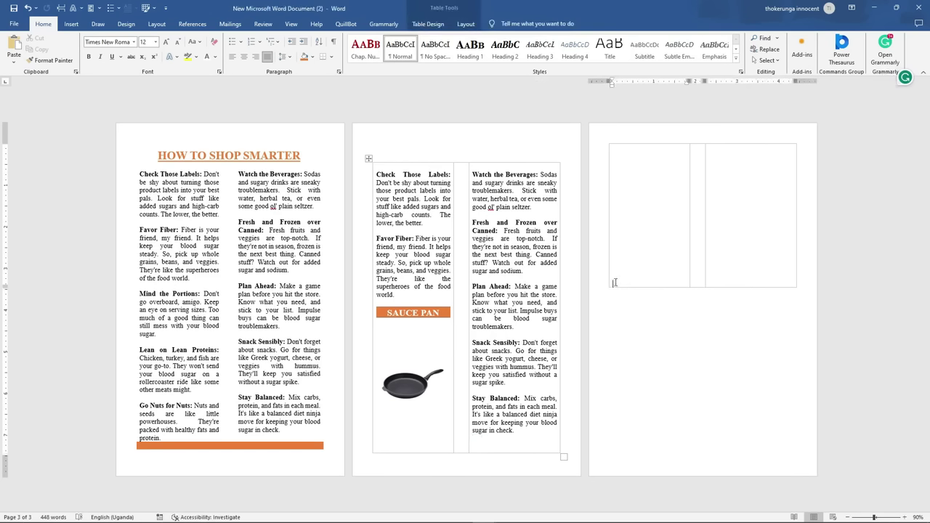
pyautogui.press('BackSpace')
pyautogui.press('BackSpace')
pyautogui.press('BackSpace')
pyautogui.press('BackSpace')
pyautogui.press('BackSpace')
pyautogui.press('BackSpace')
pyautogui.press('BackSpace')
pyautogui.press('BackSpace')
pyautogui.press('BackSpace')
pyautogui.press('BackSpace')
pyautogui.press('BackSpace')
pyautogui.press('BackSpace')
pyautogui.press('BackSpace')
pyautogui.press('BackSpace')
pyautogui.press('BackSpace')
pyautogui.press('BackSpace')
pyautogui.press('BackSpace')
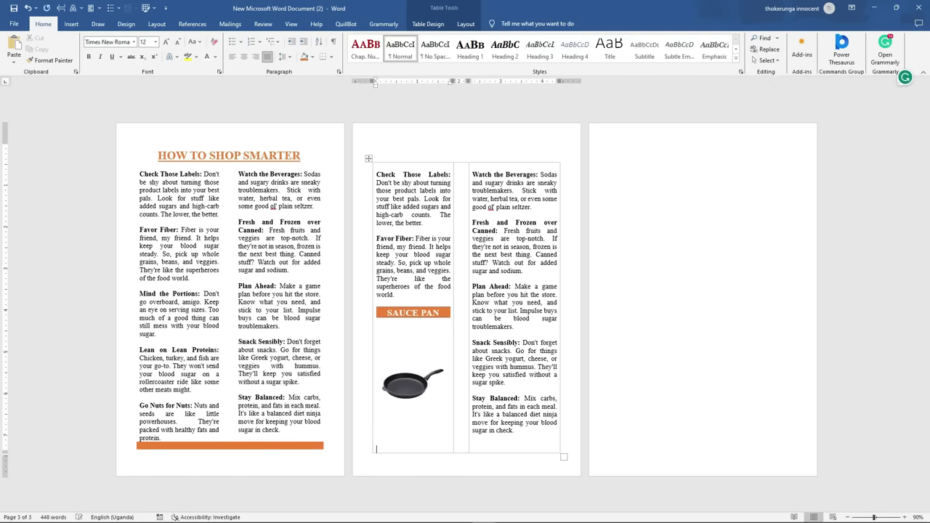
pyautogui.press('BackSpace')
pyautogui.press('BackSpace')
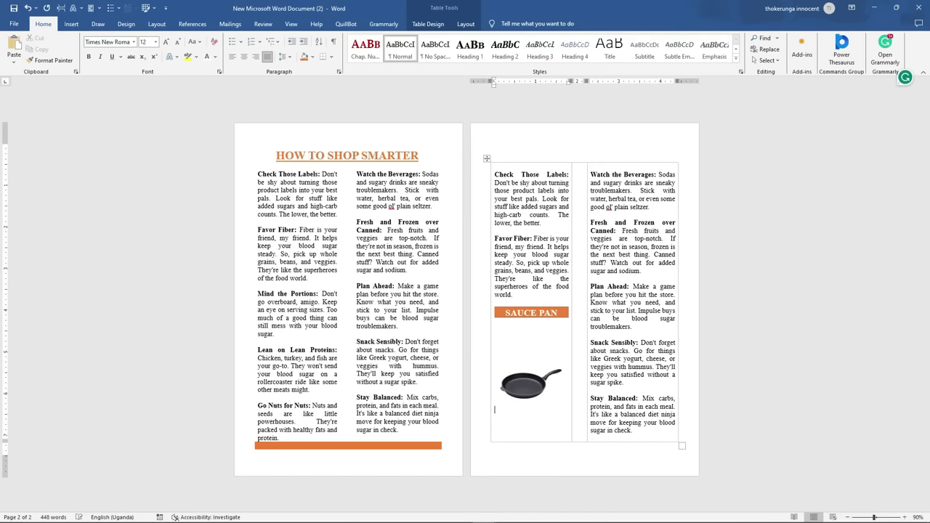
# - Insert a new row below the page-2 table and give it orange shading
pyautogui.click(497, 442)
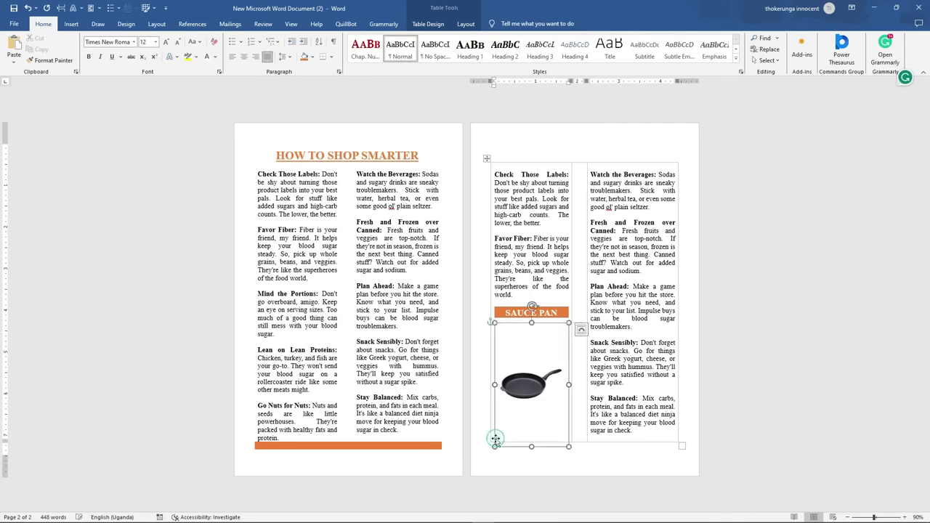
pyautogui.click(592, 445)
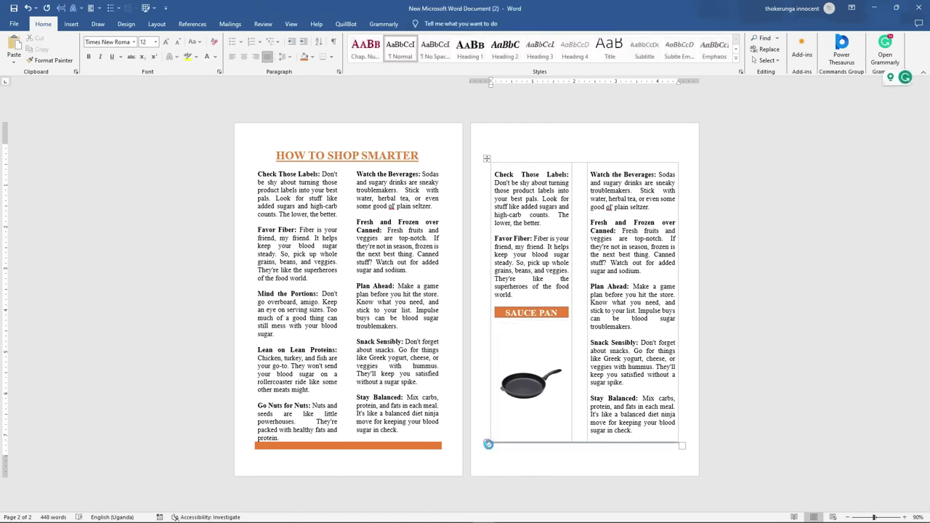
pyautogui.click(487, 444)
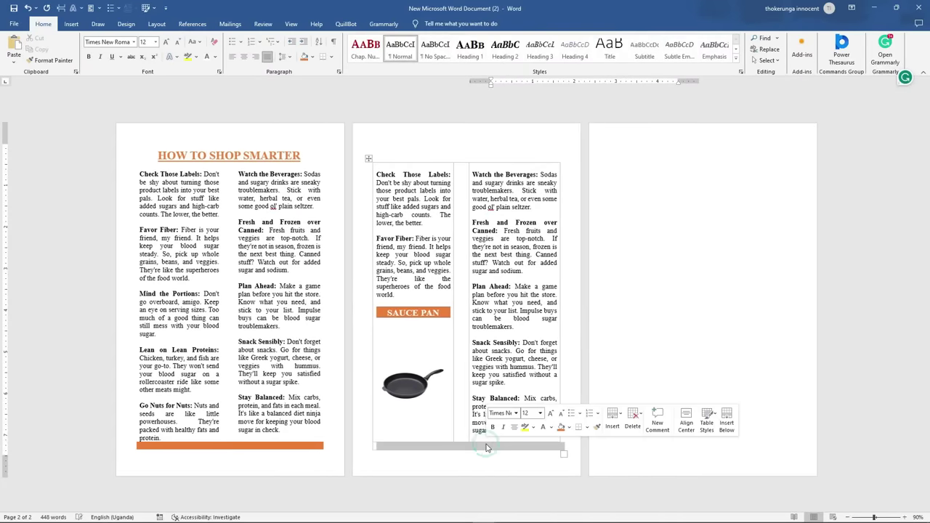
pyautogui.click(504, 449)
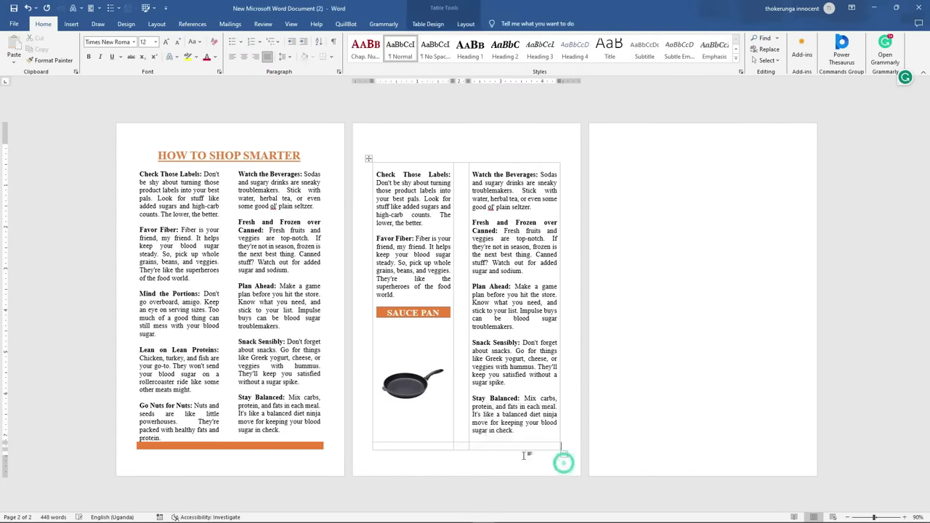
pyautogui.moveTo(492, 447); pyautogui.dragTo(433, 447)
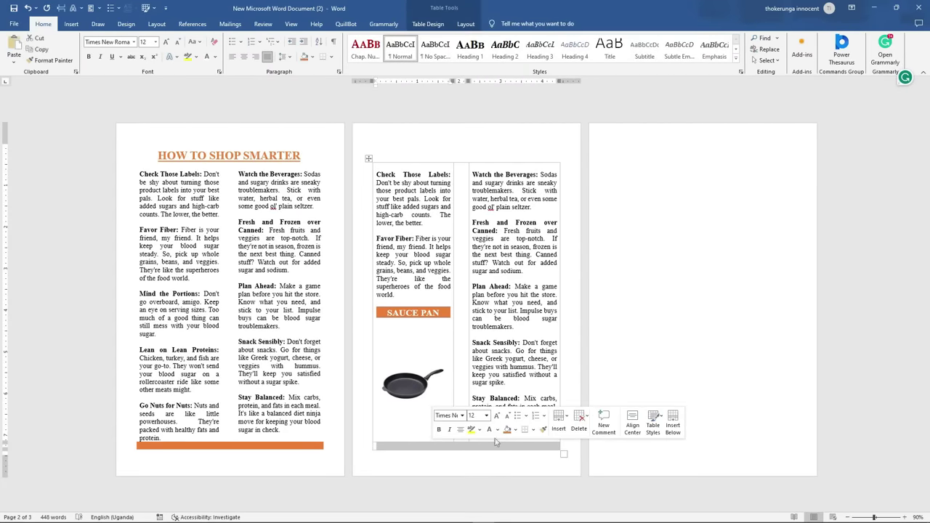
pyautogui.click(508, 431)
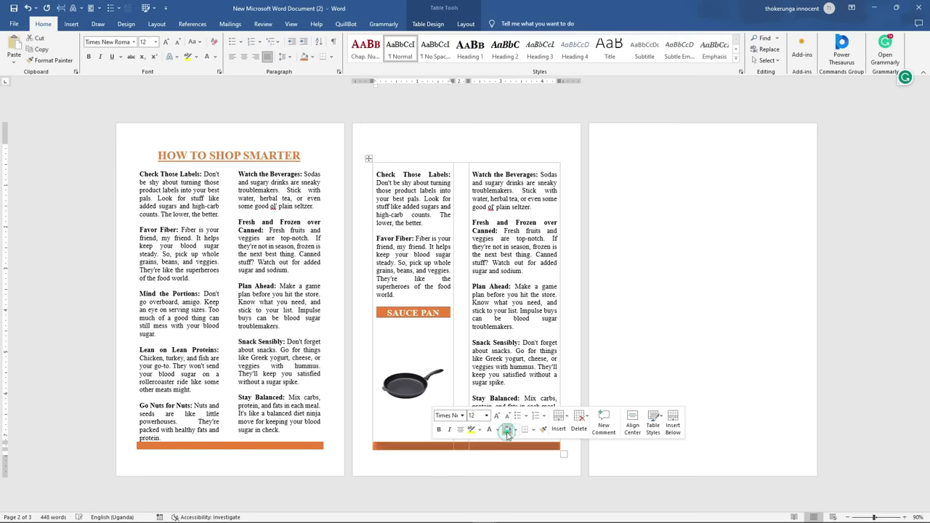
pyautogui.click(520, 471)
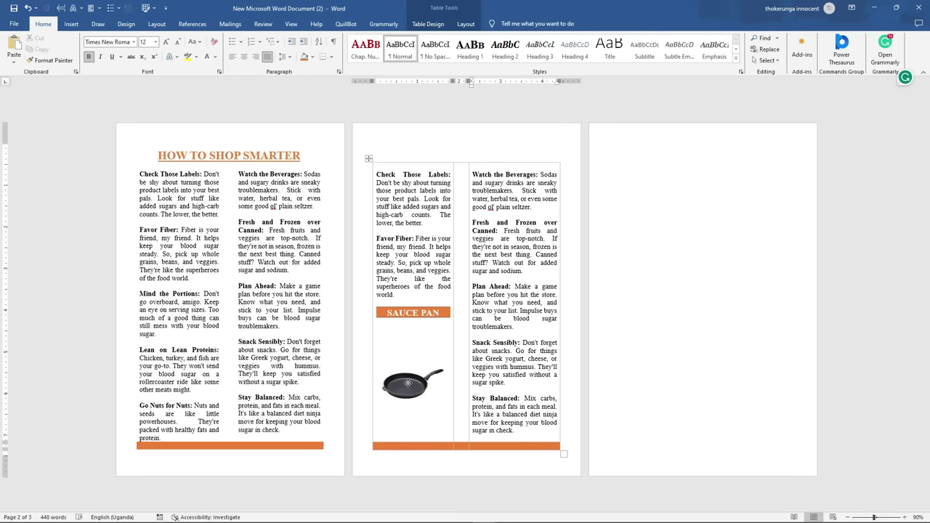
# - Open the background-removal website in a new browser tab
pyautogui.click(407, 383)
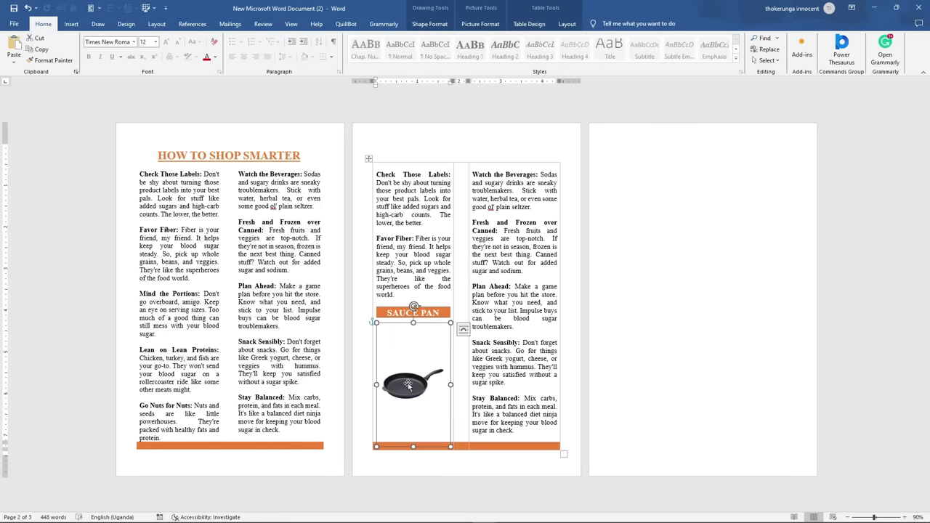
pyautogui.moveTo(436, 520)
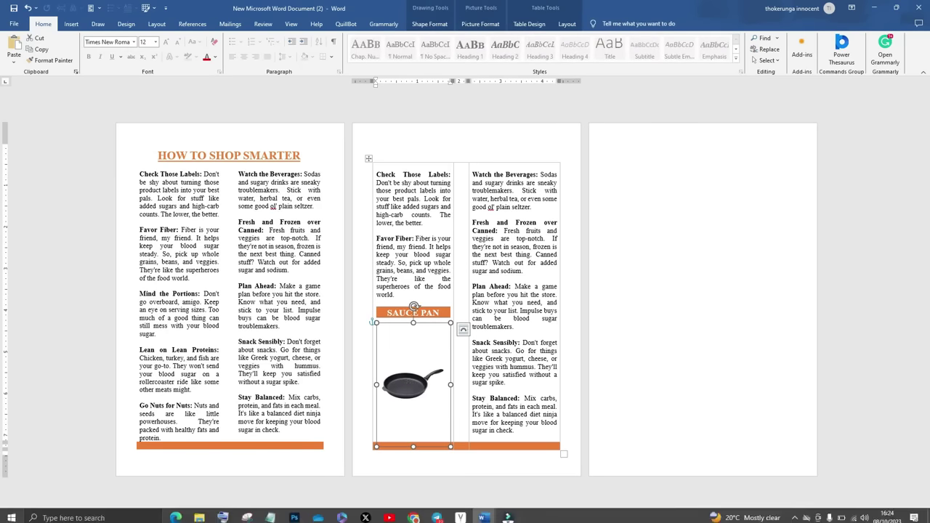
pyautogui.click(437, 514)
pyautogui.click(708, 8)
pyautogui.click(795, 43)
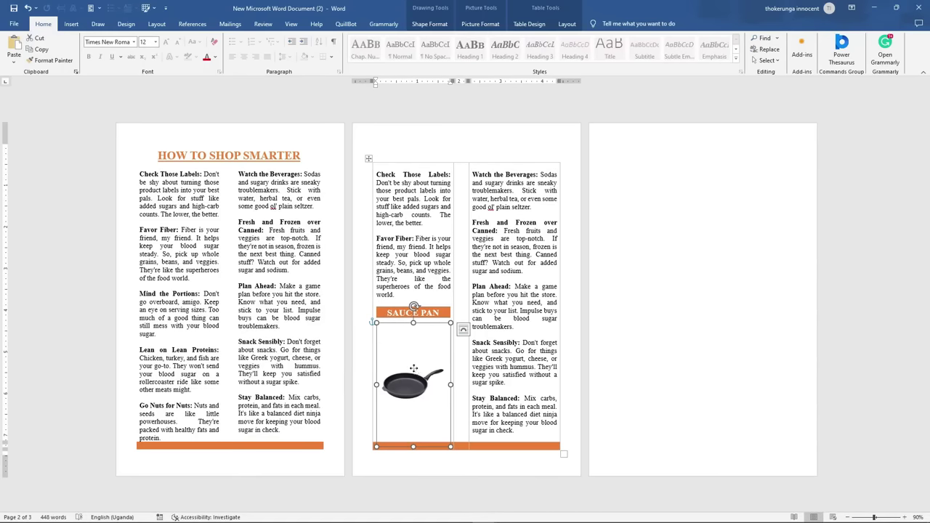
# - Change the pan picture to download_1_-removebg-preview from this device
pyautogui.click(414, 369)
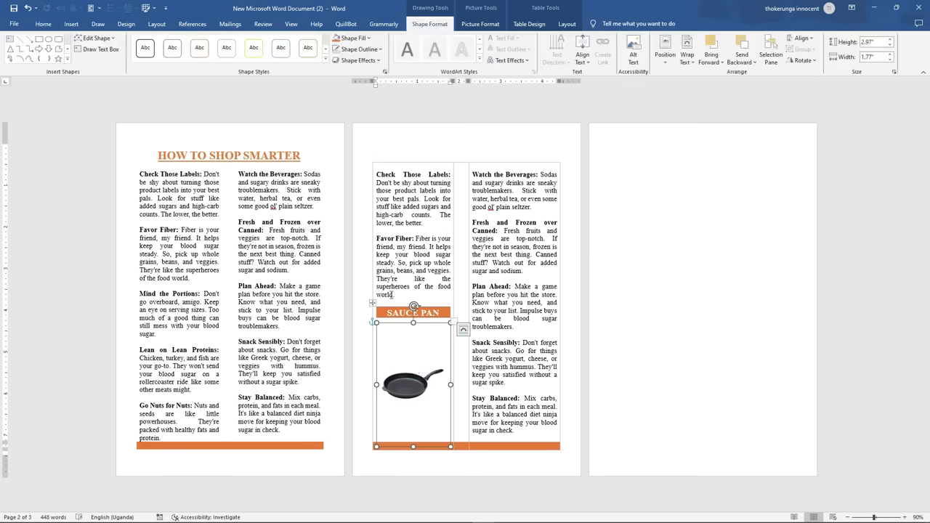
pyautogui.click(473, 25)
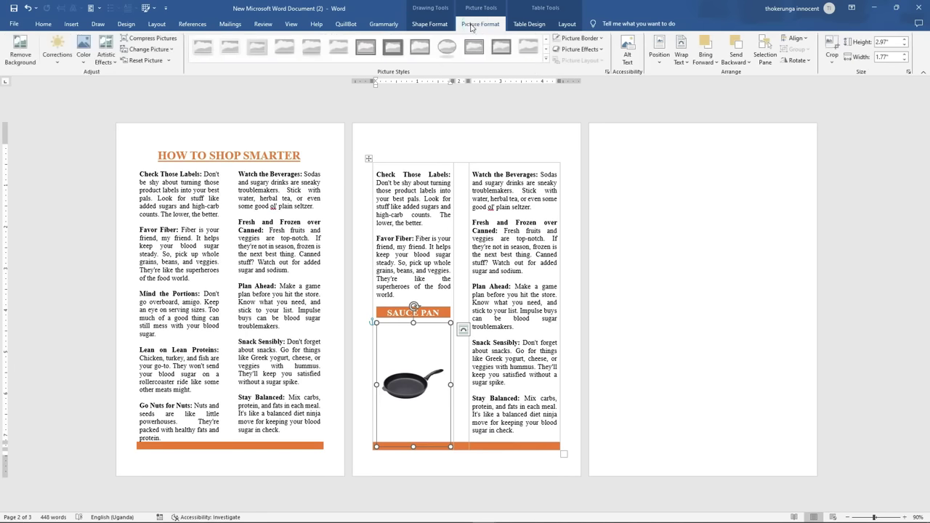
pyautogui.click(150, 50)
pyautogui.click(150, 62)
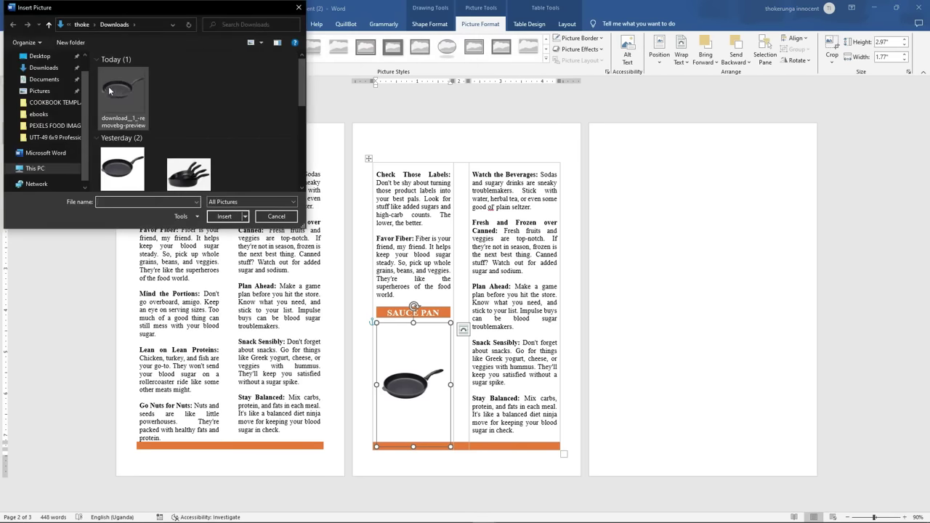
pyautogui.click(108, 85)
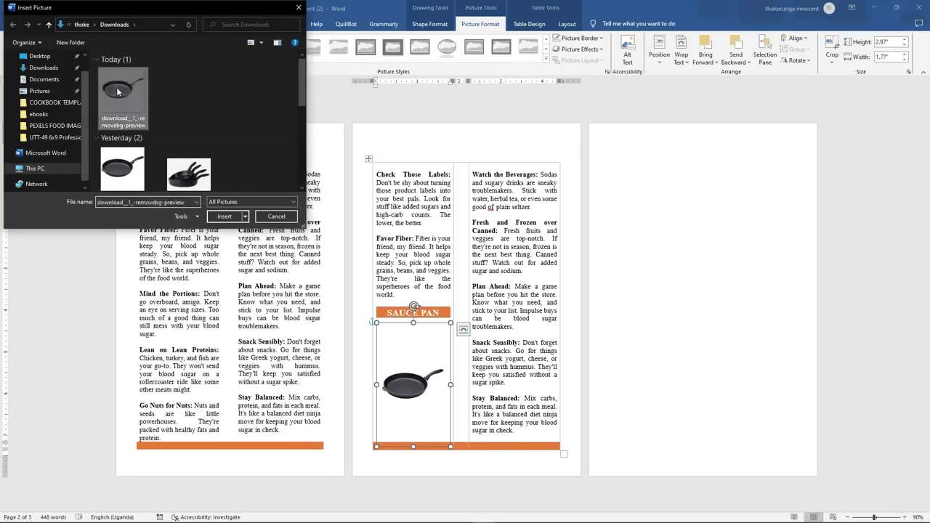
pyautogui.click(224, 217)
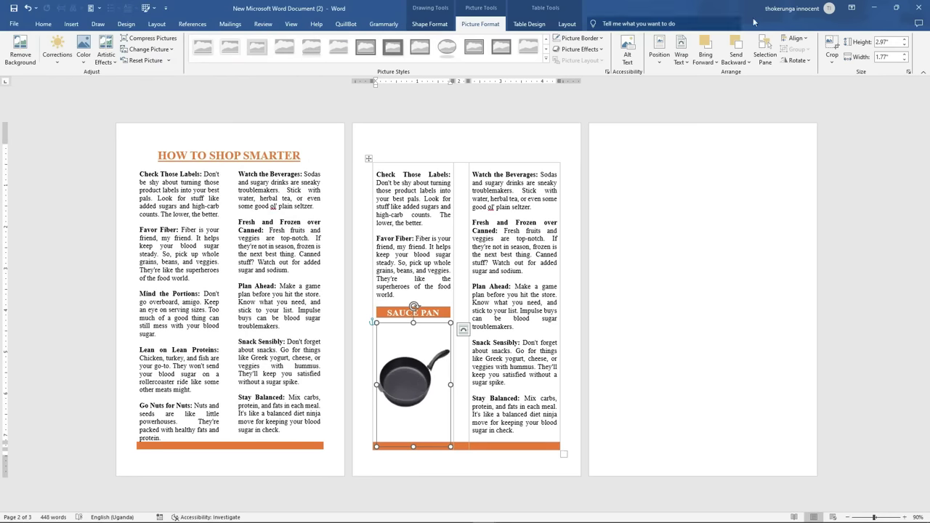
# - Crop the new pan image to Fill, shrink it with a corner handle and nudge it up
pyautogui.click(833, 66)
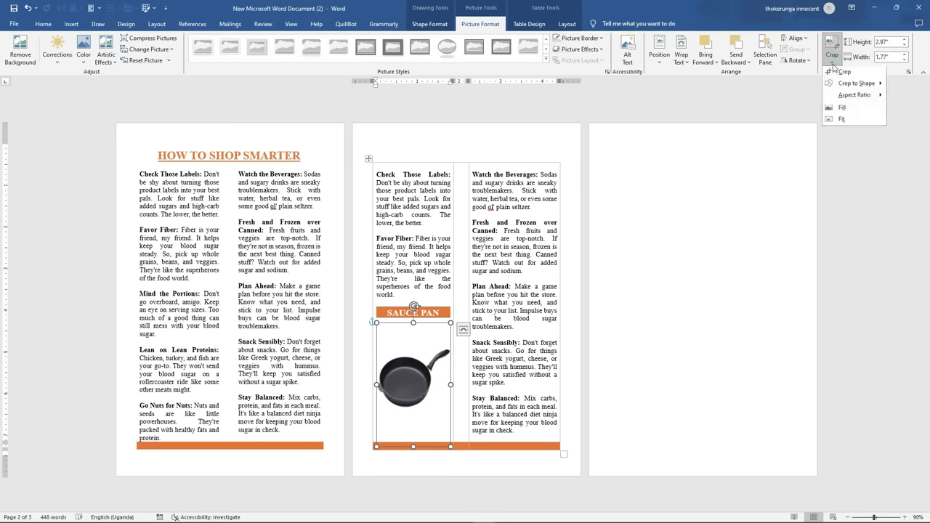
pyautogui.click(842, 109)
pyautogui.moveTo(475, 323); pyautogui.dragTo(396, 399)
pyautogui.click(395, 402)
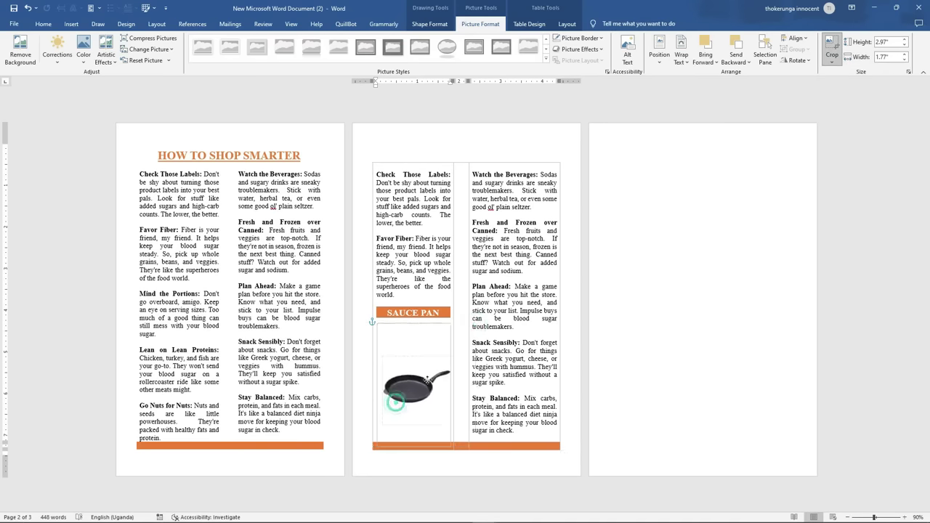
pyautogui.moveTo(423, 381); pyautogui.dragTo(423, 377)
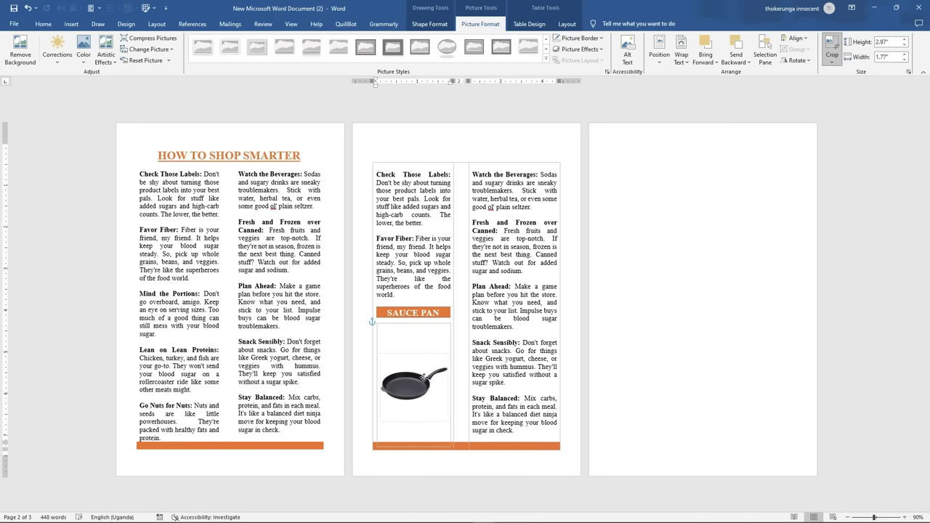
pyautogui.click(423, 378)
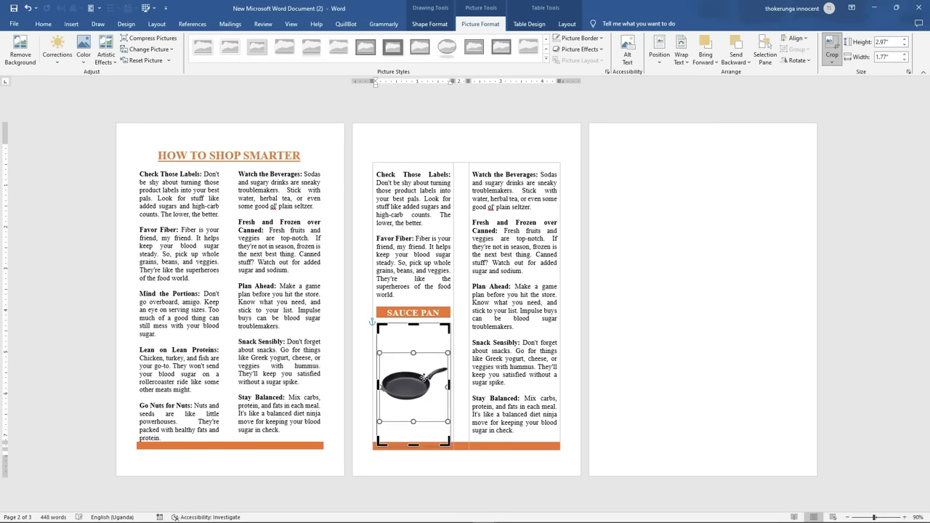
pyautogui.click(690, 312)
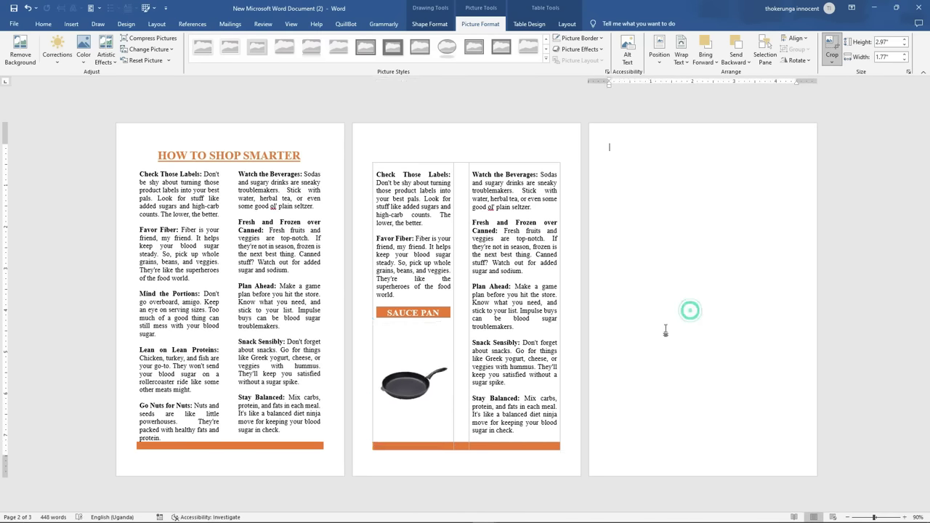
pyautogui.click(424, 385)
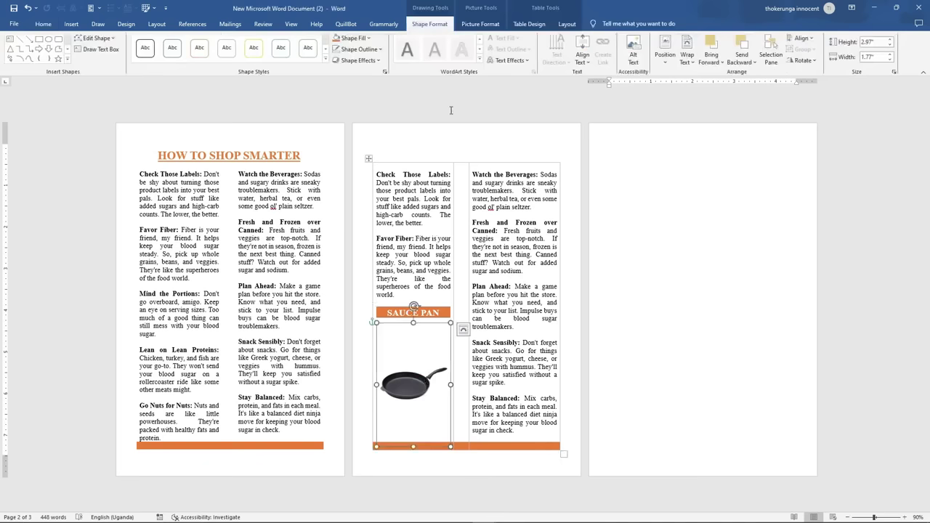
# - Apply a 3-D preset from Shape Effects to the frying-pan picture
pyautogui.click(368, 62)
pyautogui.moveTo(378, 78)
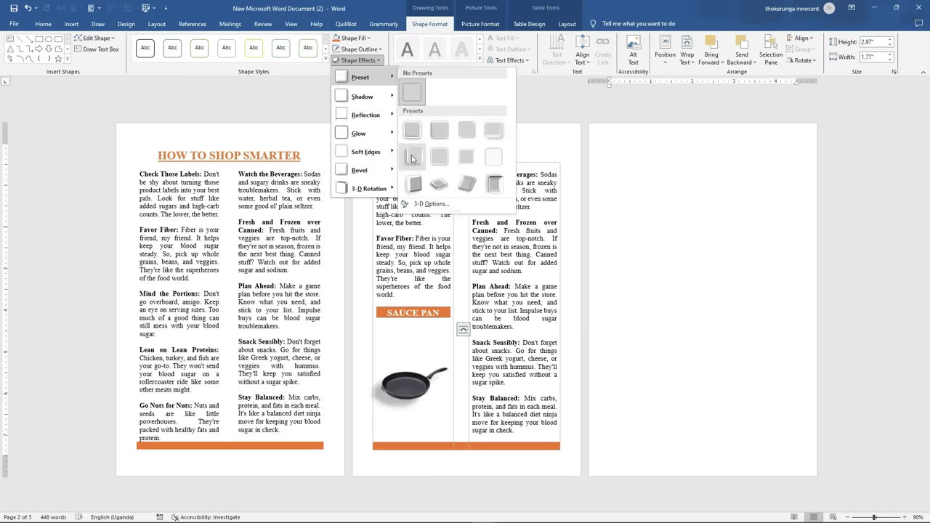
pyautogui.press('Escape')
pyautogui.click(627, 292)
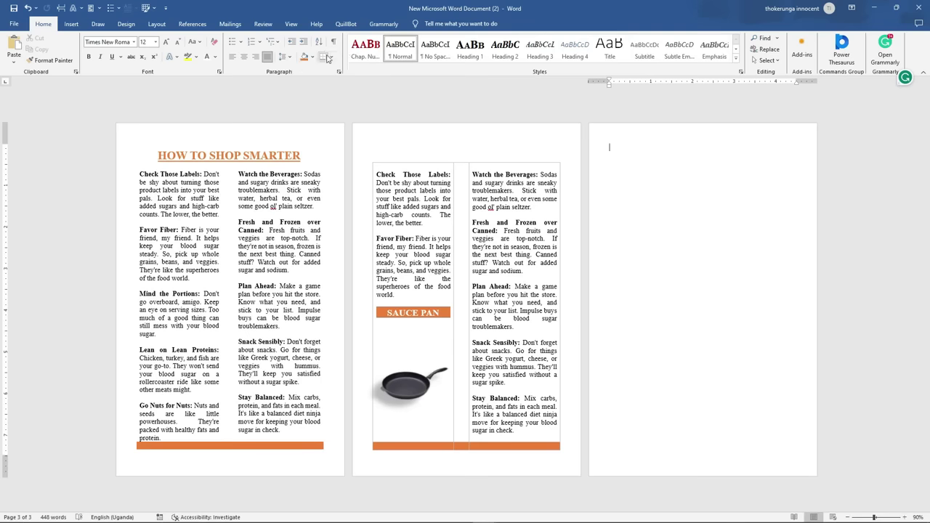
# - Apply No Border to the whole page-2 table
pyautogui.click(369, 158)
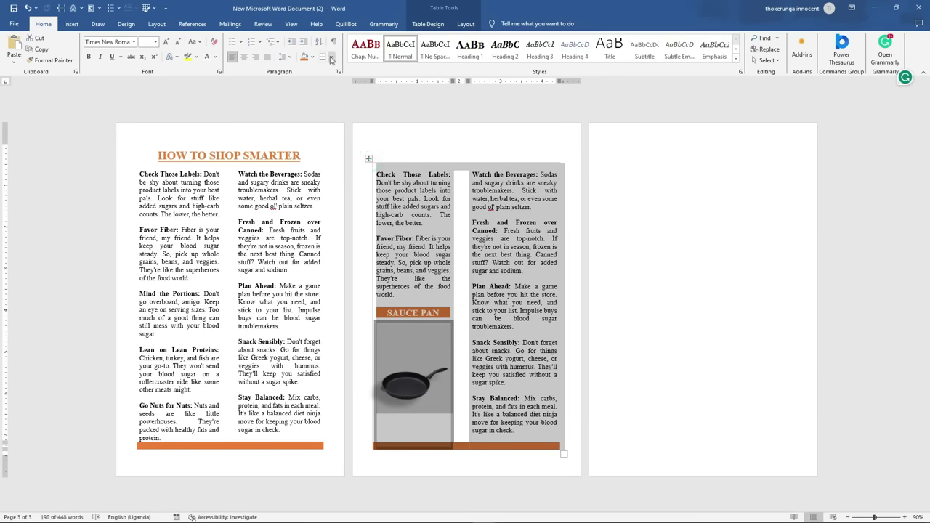
pyautogui.click(331, 56)
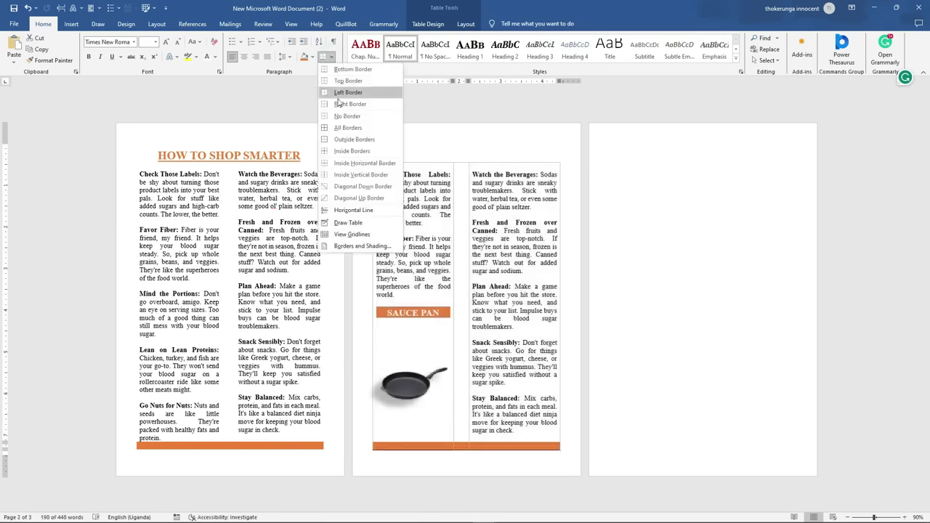
pyautogui.click(347, 116)
pyautogui.click(746, 230)
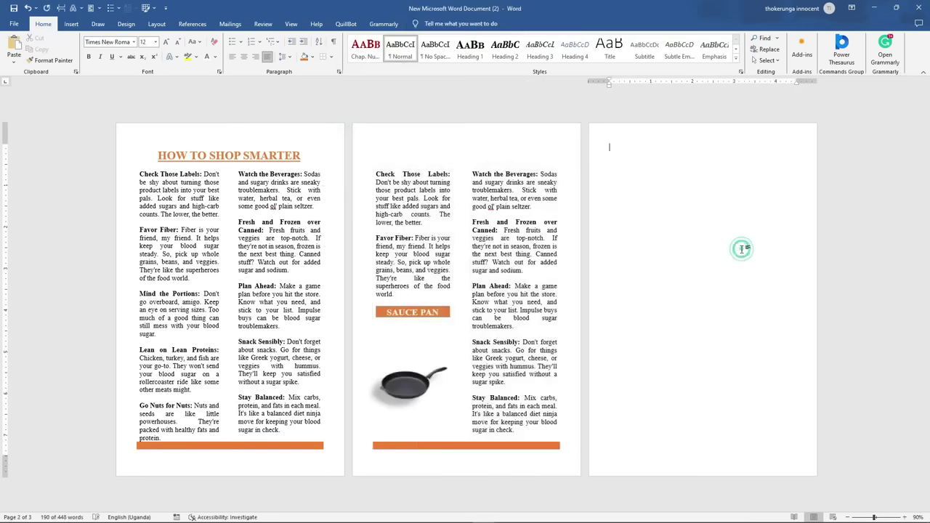
pyautogui.moveTo(358, 162)
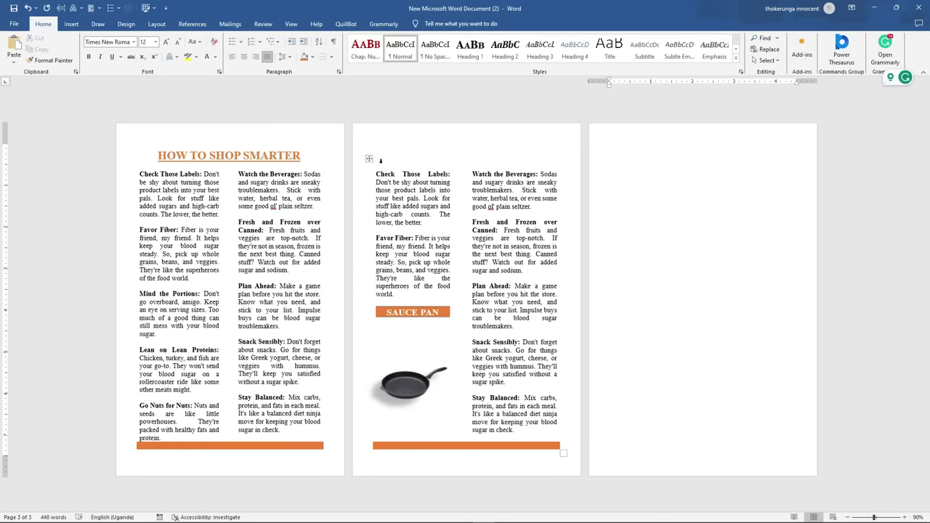